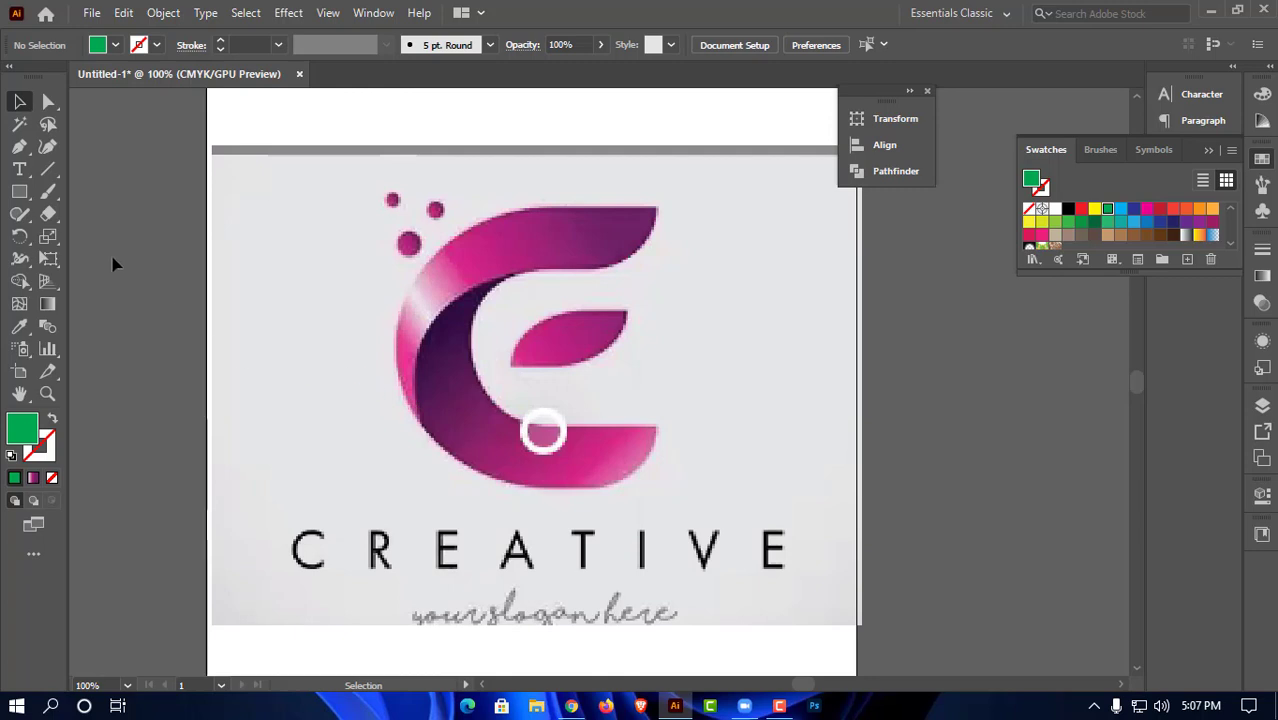
Begin a Pen path along the top edge of the E's upper stroke, from its right tip to where the curve starts
{"action": "left_click", "coordinate": [19, 147]}
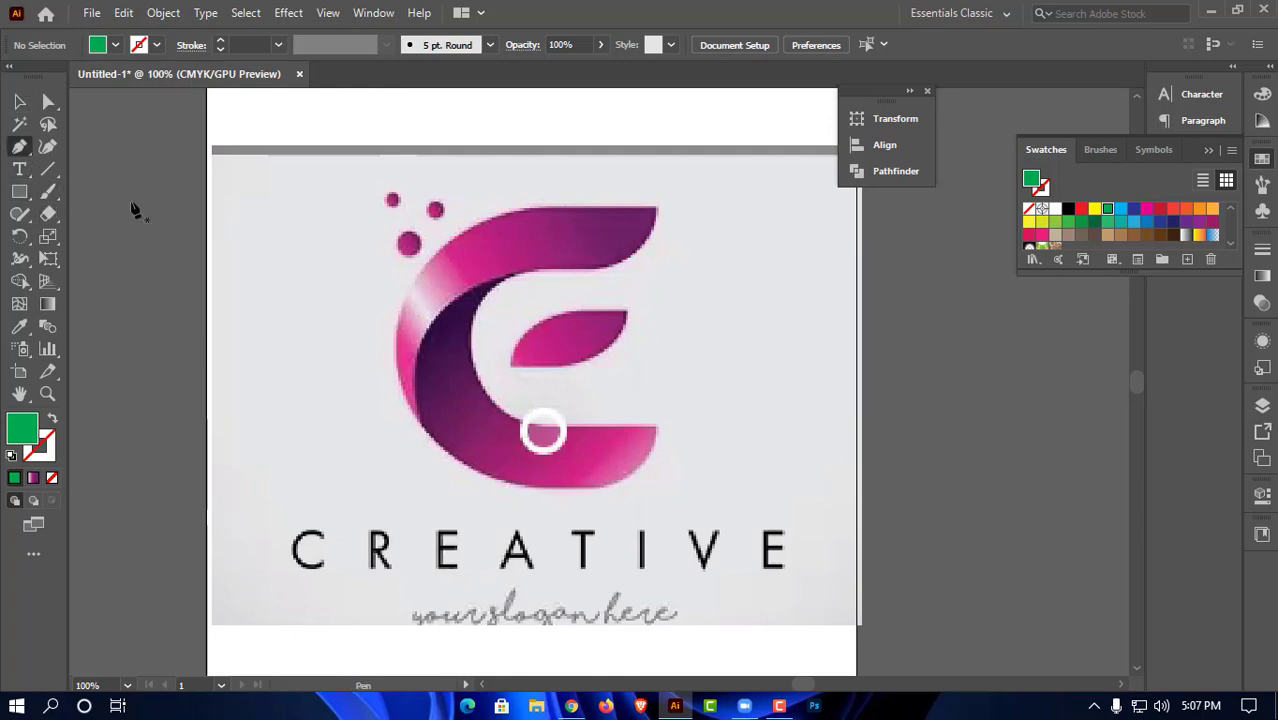
{"action": "left_click", "coordinate": [657, 209]}
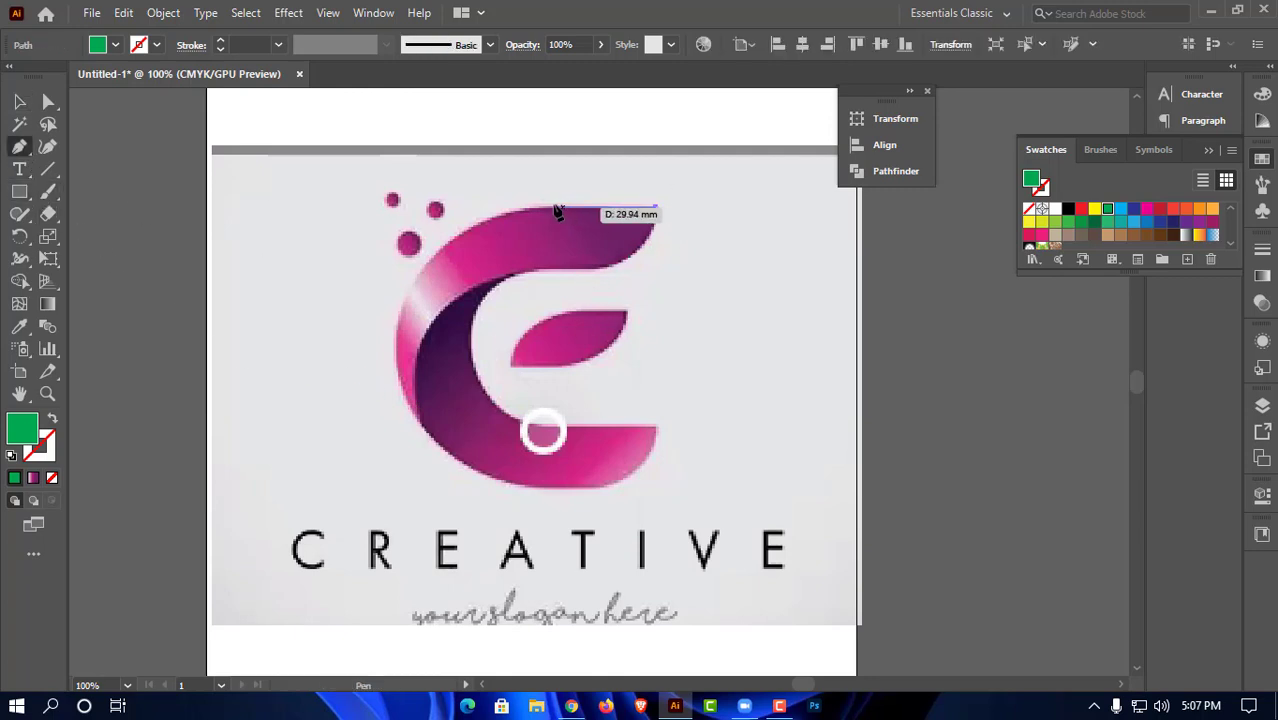
{"action": "left_click", "coordinate": [537, 208]}
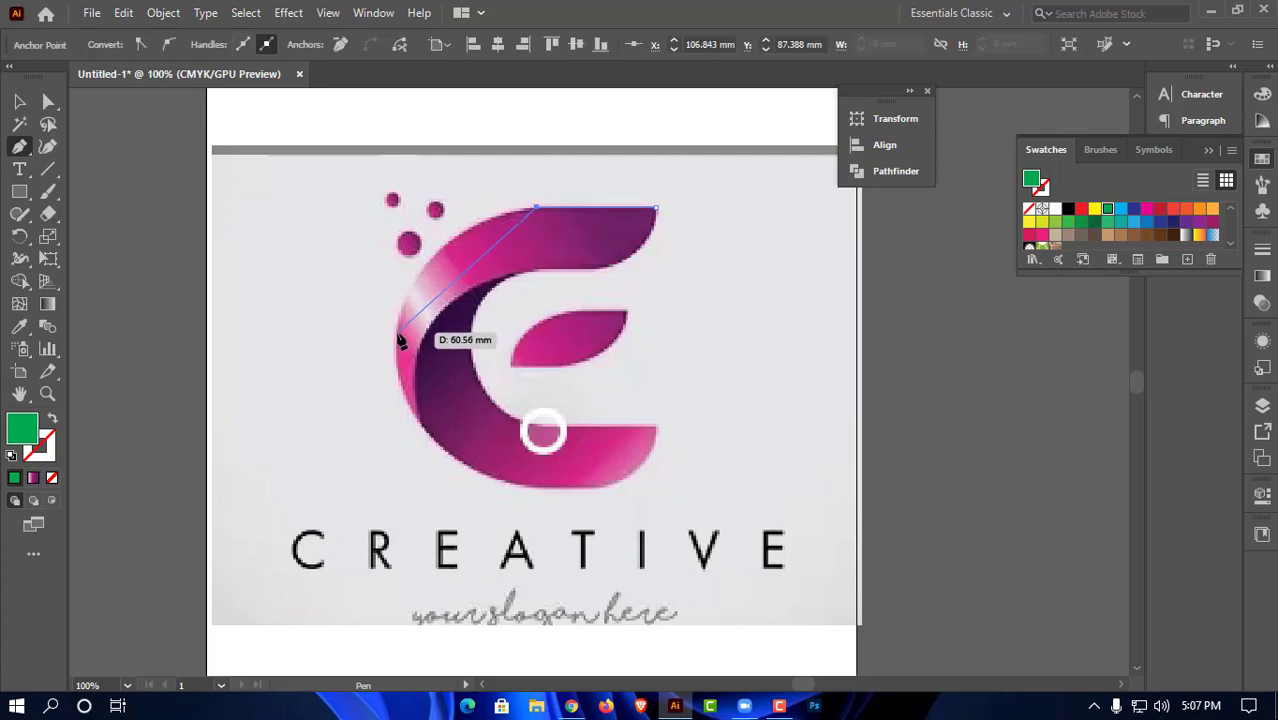
{"action": "left_click_drag", "start_coordinate": [396, 334], "coordinate": [371, 455]}
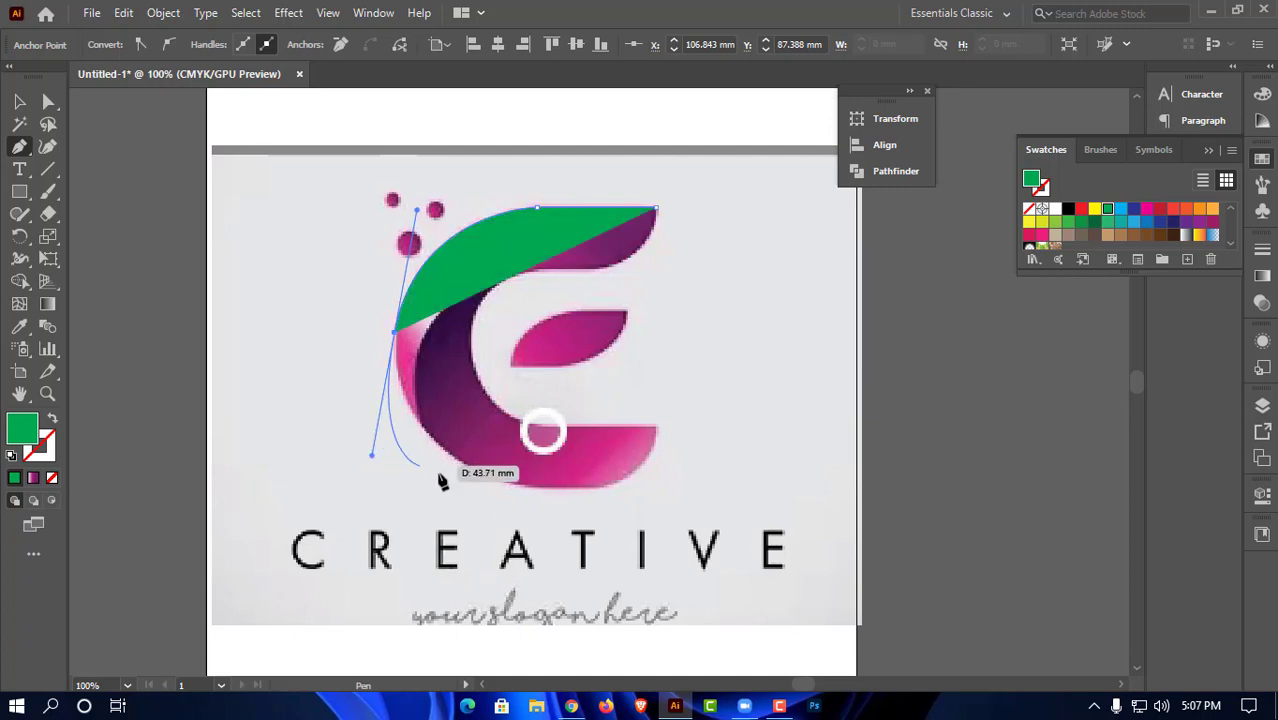
{"action": "left_click", "coordinate": [395, 340]}
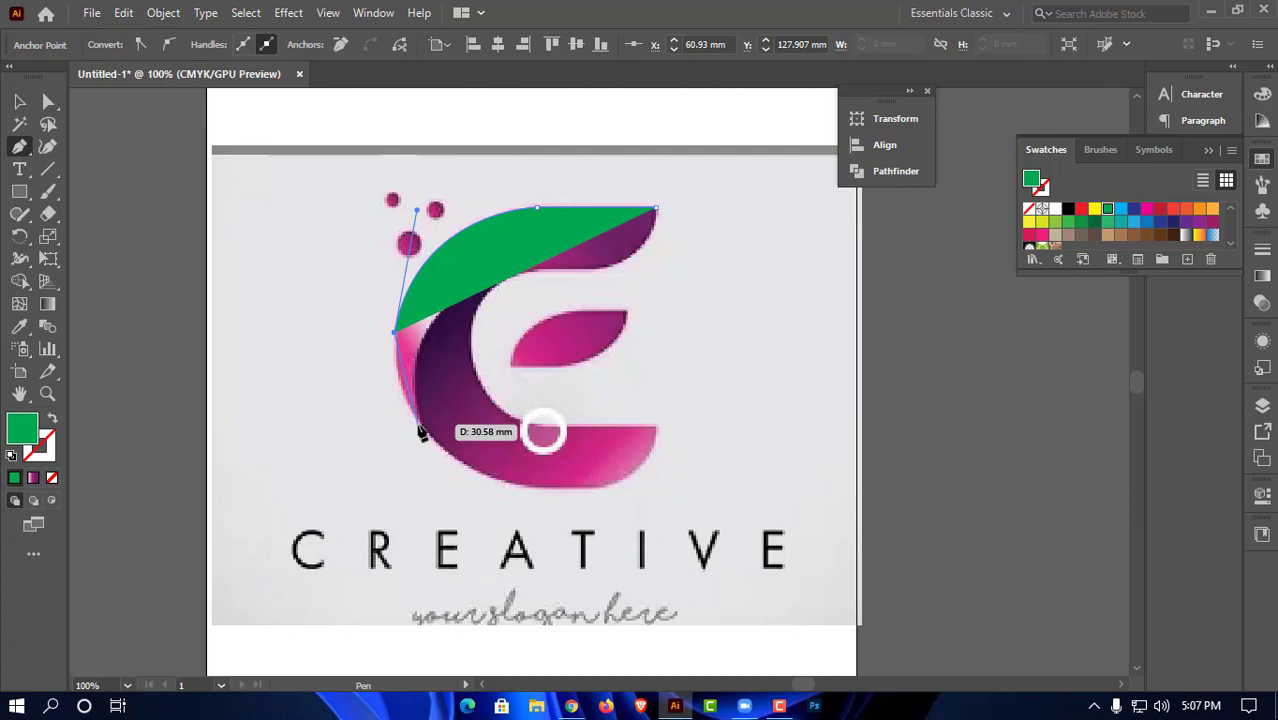
{"action": "left_click_drag", "start_coordinate": [420, 425], "coordinate": [448, 450]}
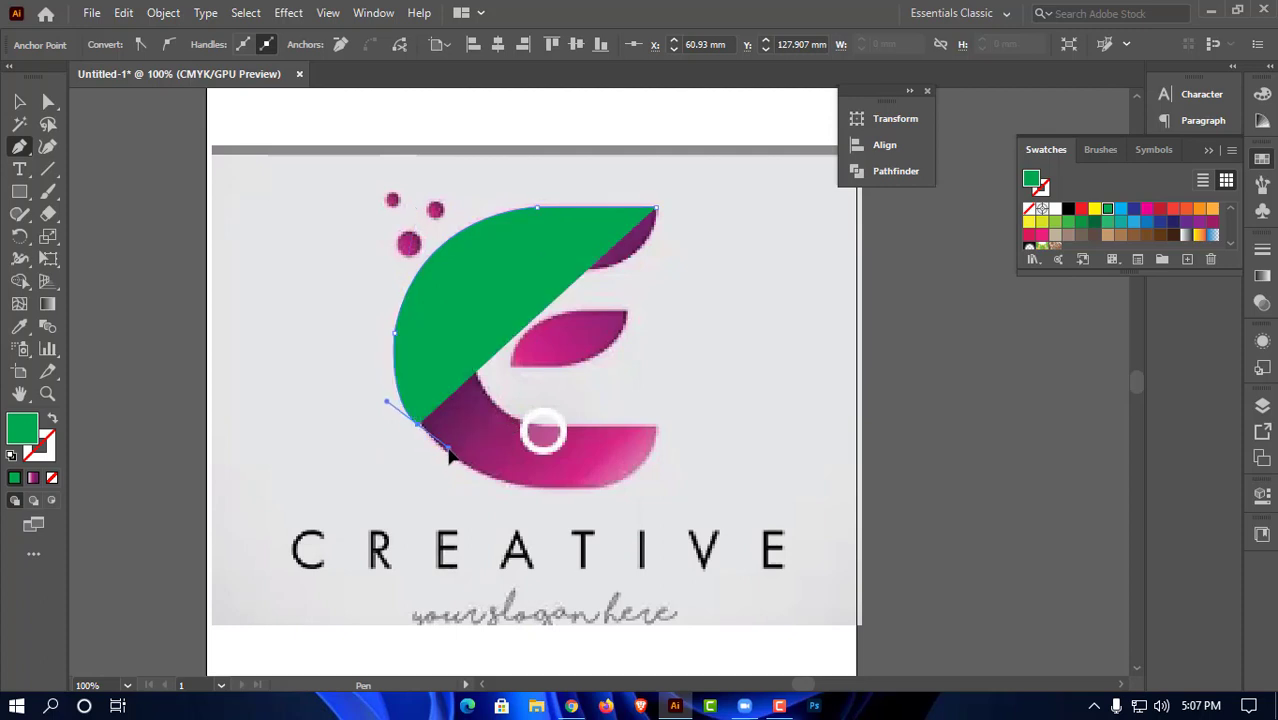
{"action": "key", "text": "ctrl+z"}
{"action": "scroll", "coordinate": [423, 434], "scroll_direction": "up", "scroll_amount": 2}
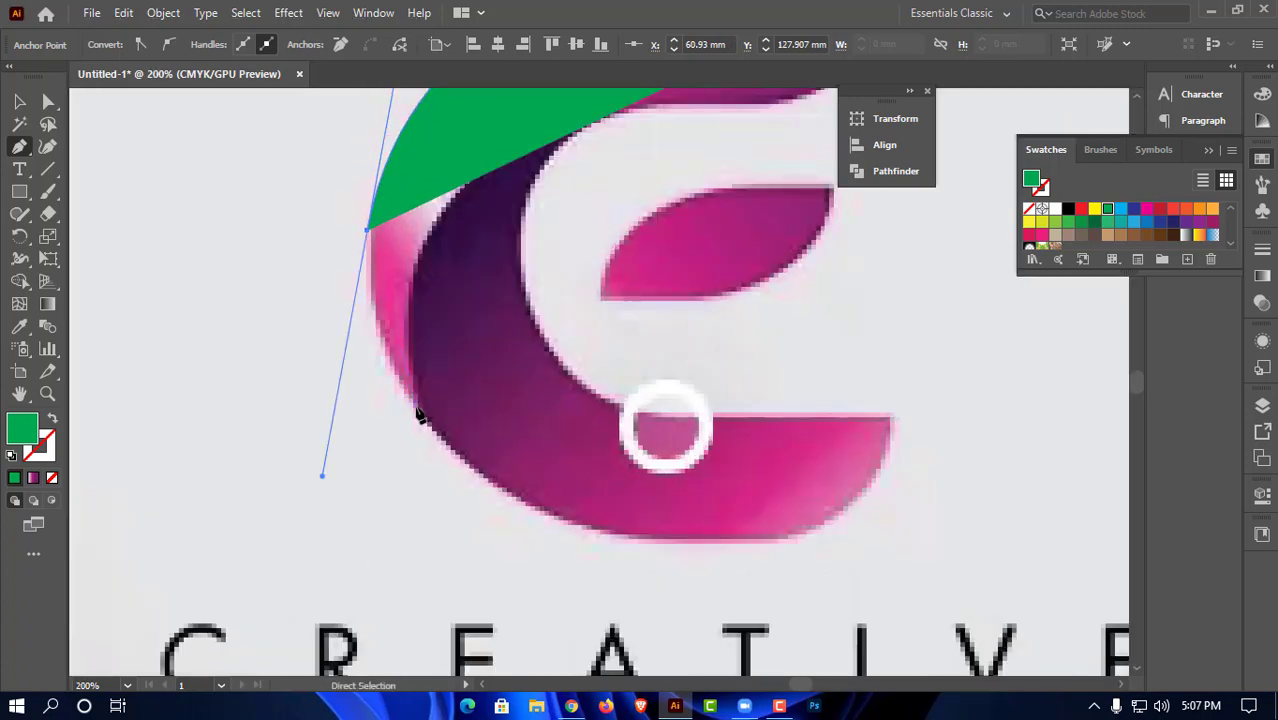
{"action": "key", "text": "ctrl+z"}
{"action": "scroll", "coordinate": [425, 330], "scroll_direction": "down", "scroll_amount": 2}
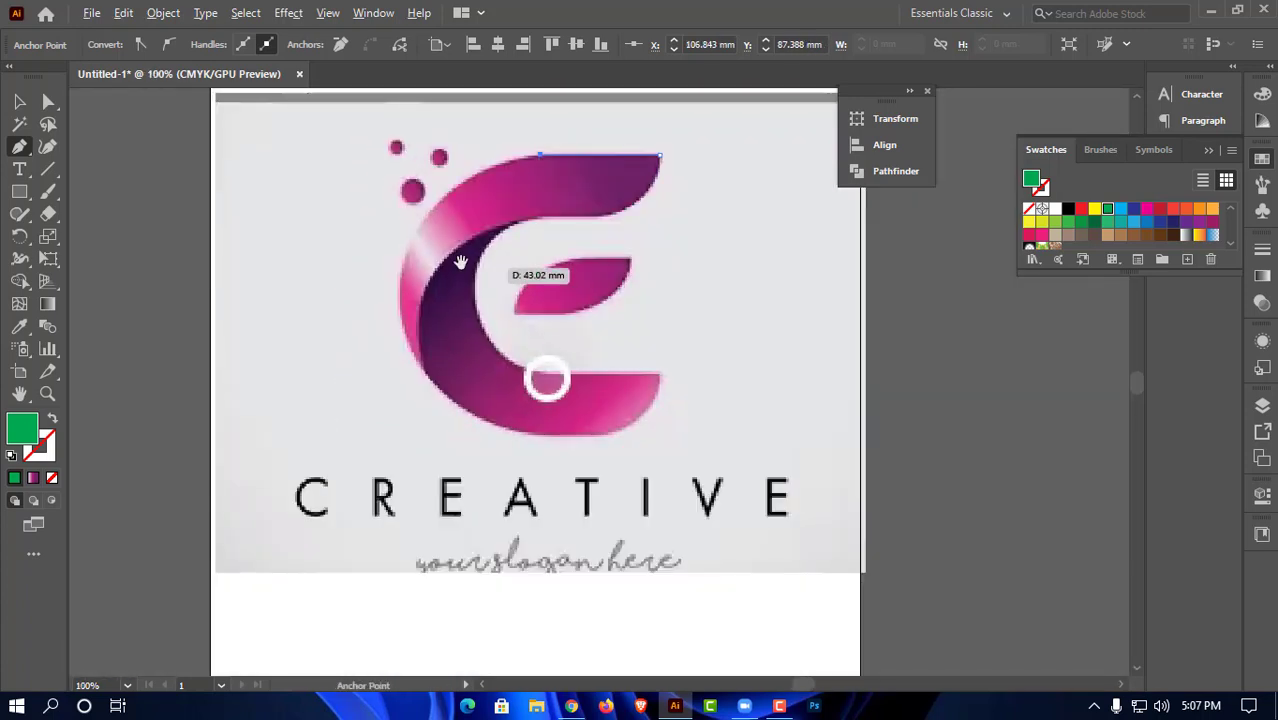
Trace the upper stroke's outer curve down to its pointed lower-left tip in one segment and remove the outgoing handle there
{"action": "left_click_drag", "start_coordinate": [461, 264], "coordinate": [528, 272]}
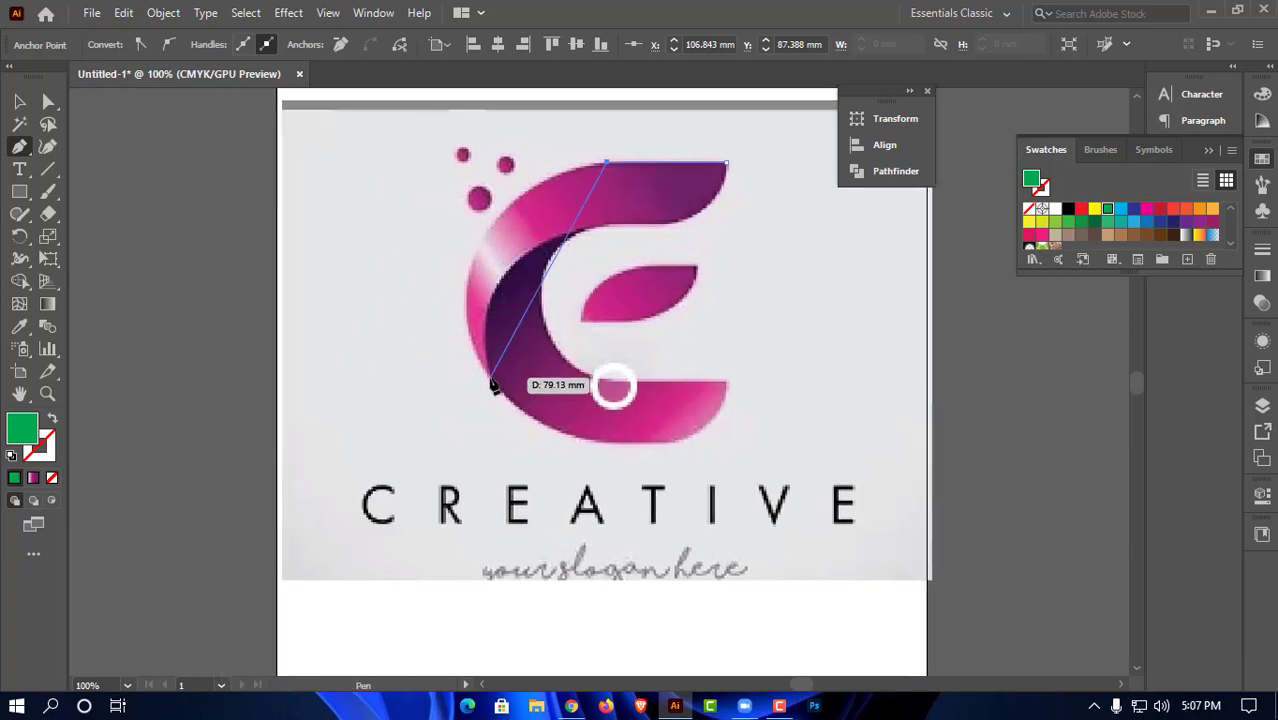
{"action": "left_click_drag", "start_coordinate": [492, 381], "coordinate": [581, 568]}
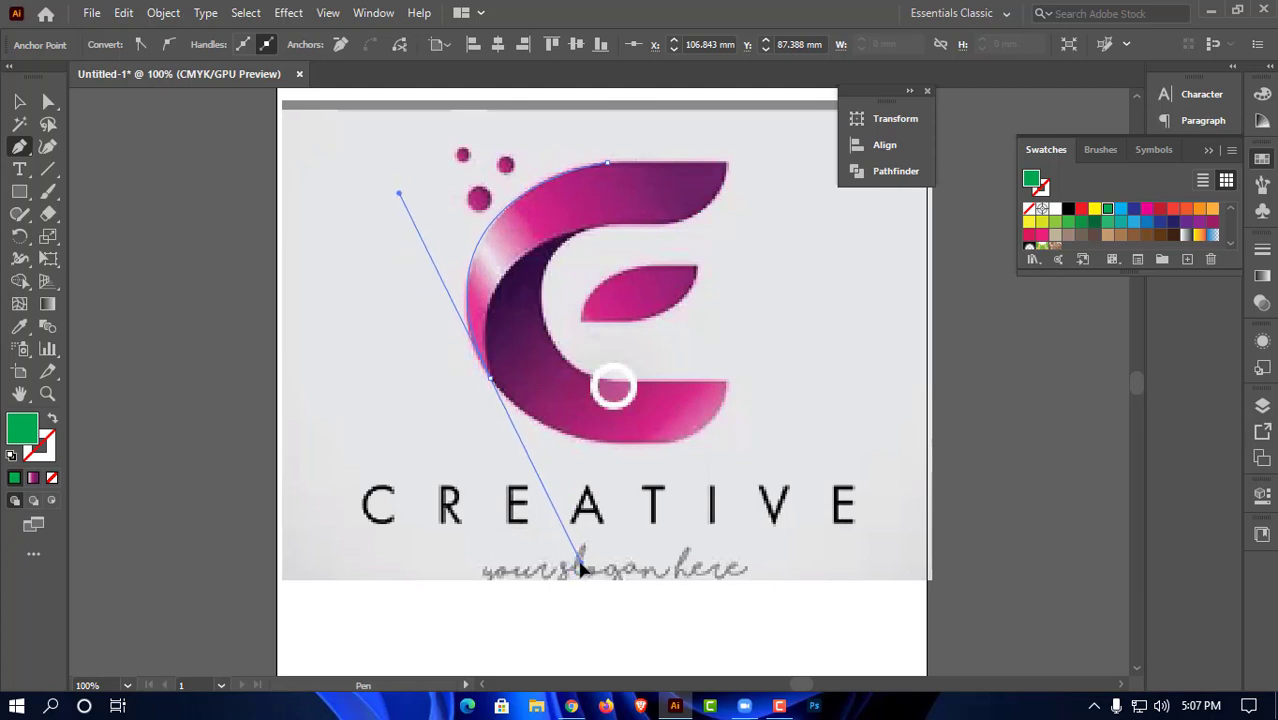
{"action": "left_click_drag", "start_coordinate": [582, 568], "coordinate": [581, 568]}
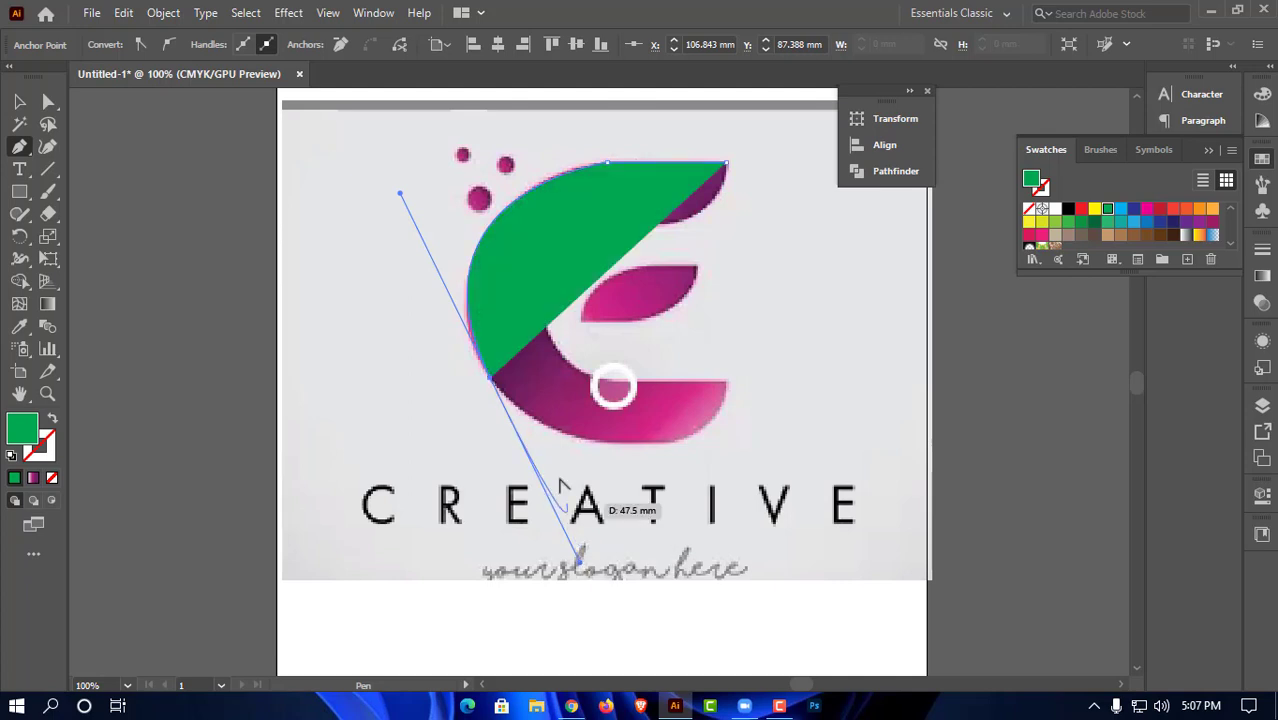
{"action": "left_click", "coordinate": [490, 380]}
Switch the path to a green outline without fill, trace the upper stroke's inner edge back, and close the shape at its right tip
{"action": "left_click", "coordinate": [51, 419]}
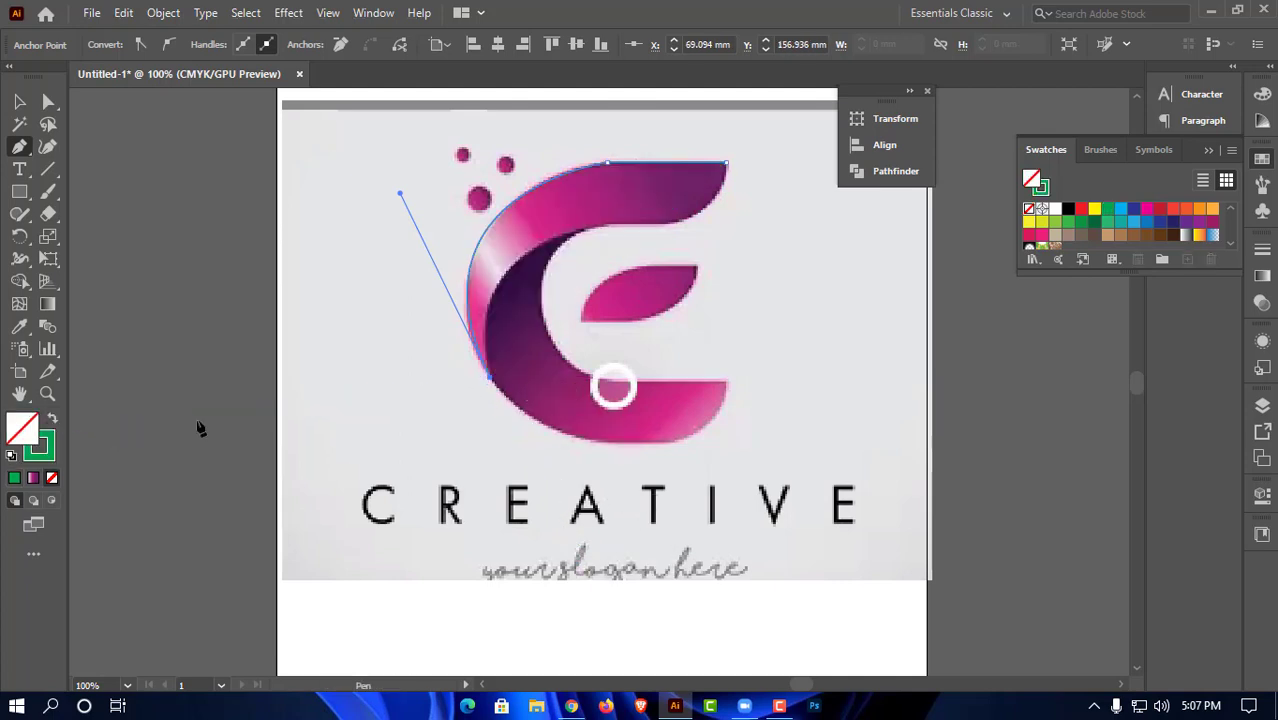
{"action": "left_click_drag", "start_coordinate": [573, 234], "coordinate": [692, 198]}
{"action": "left_click", "coordinate": [573, 233]}
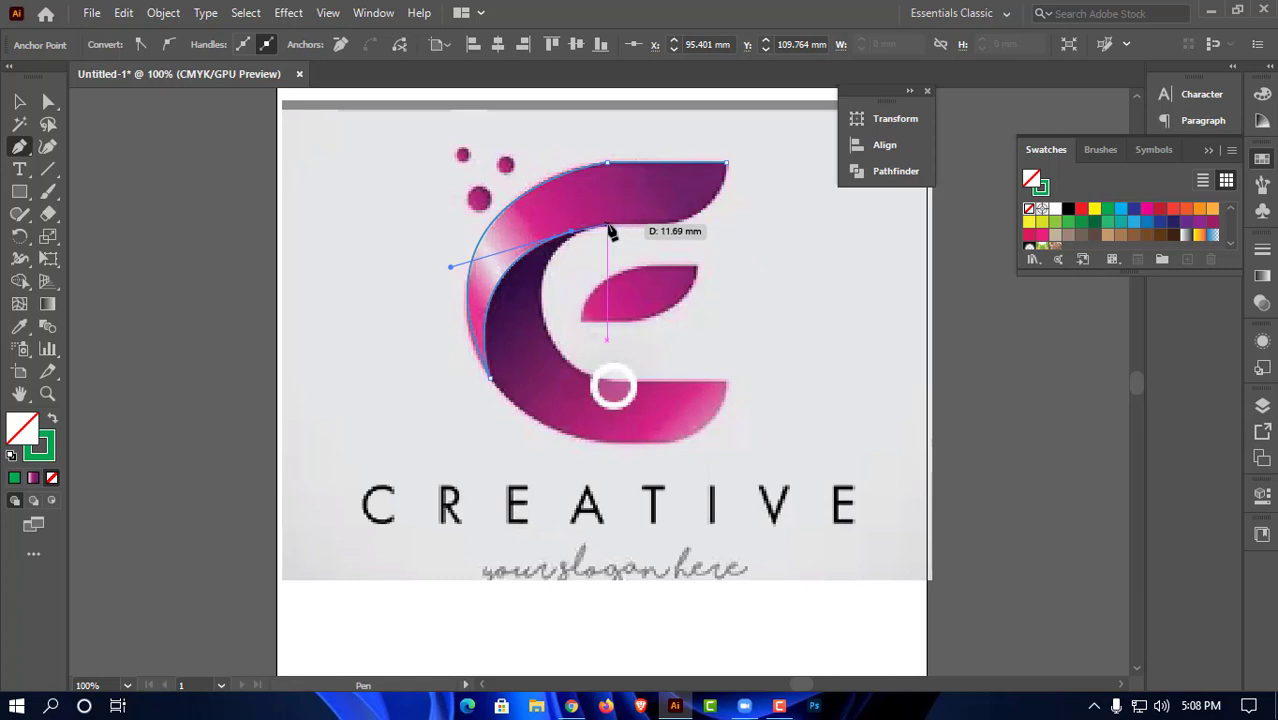
{"action": "left_click", "coordinate": [607, 226]}
{"action": "left_click", "coordinate": [680, 220]}
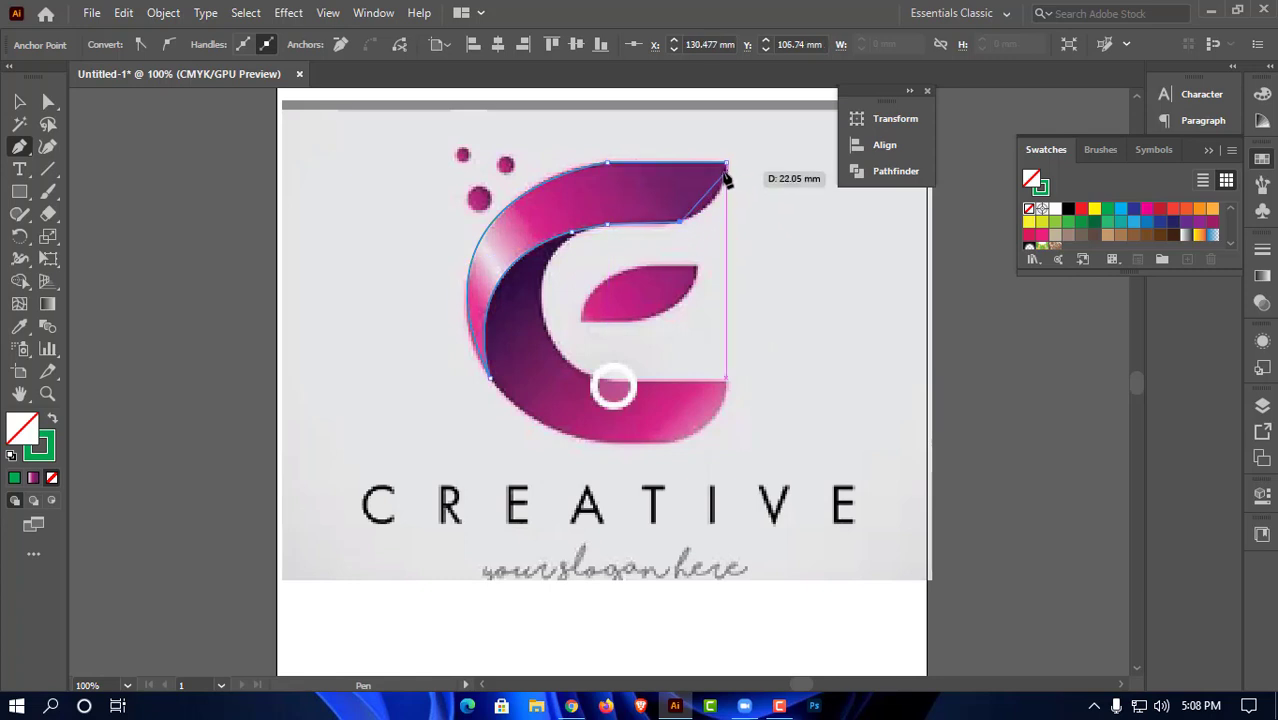
{"action": "left_click_drag", "start_coordinate": [726, 172], "coordinate": [725, 122]}
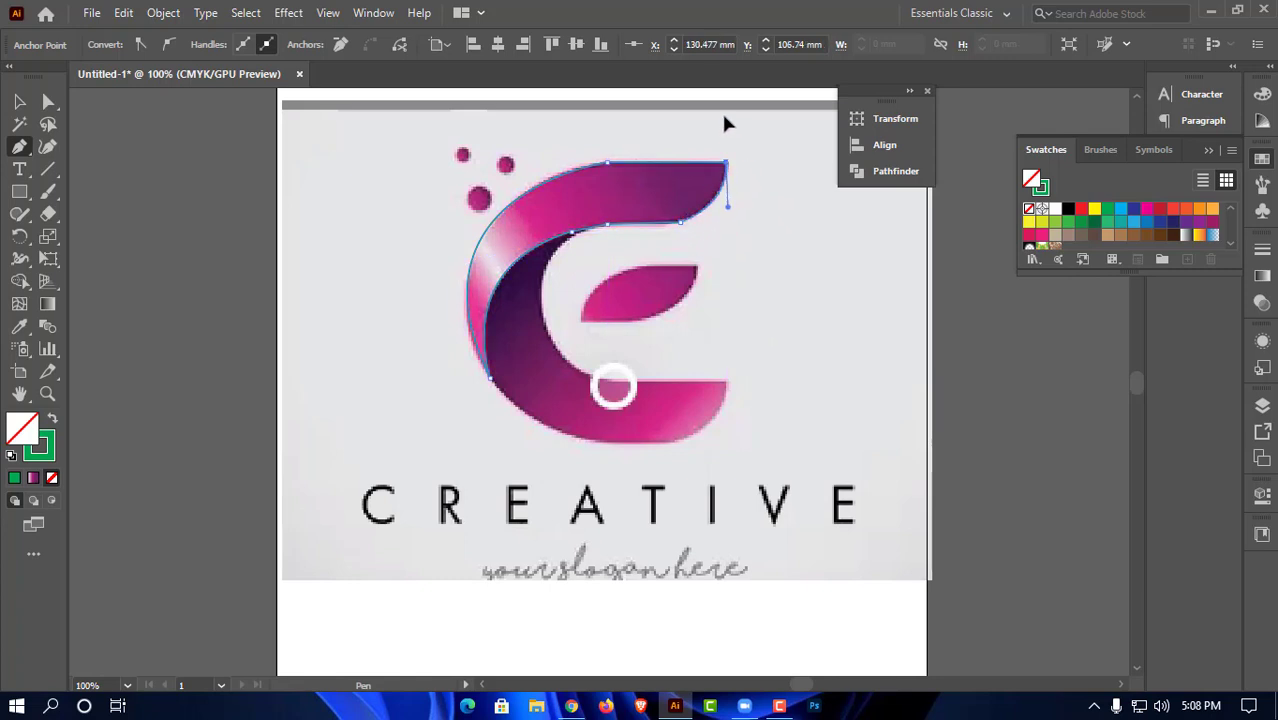
Give the traced upper stroke a green fill with no outline and deselect it
{"action": "left_click", "coordinate": [17, 103]}
{"action": "left_click", "coordinate": [797, 262]}
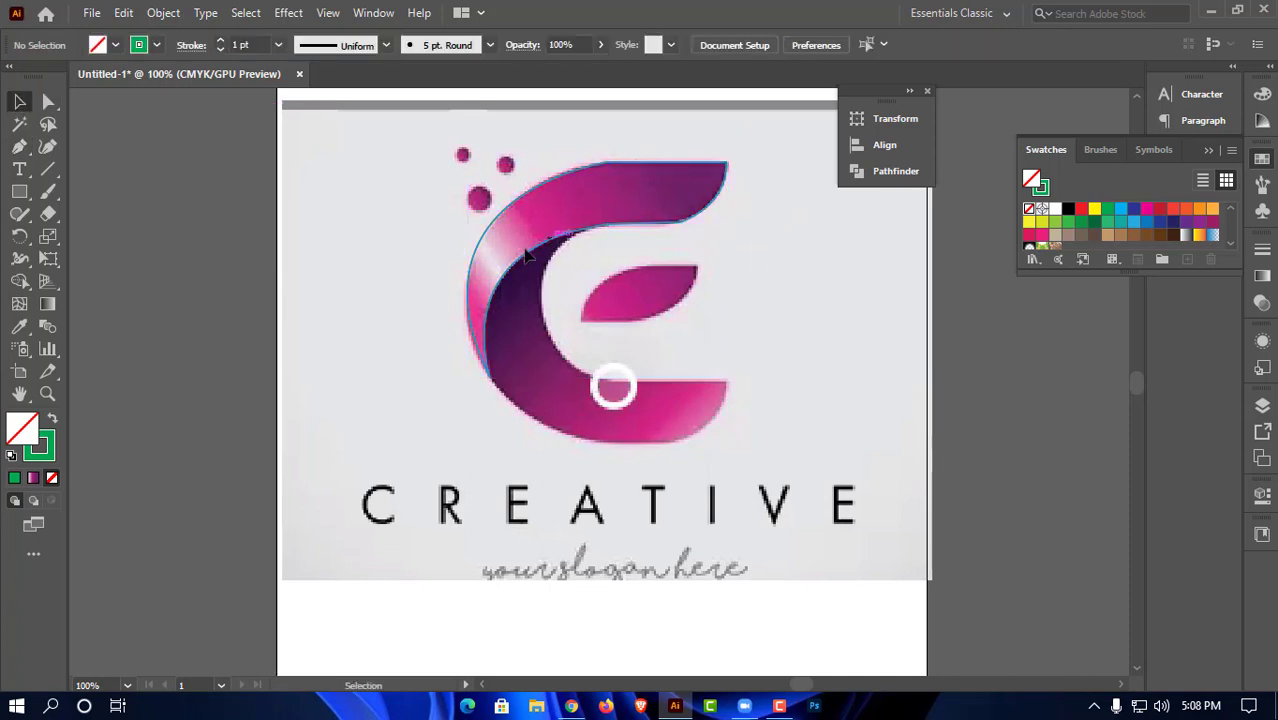
{"action": "left_click", "coordinate": [526, 256]}
{"action": "left_click", "coordinate": [52, 424]}
{"action": "left_click", "coordinate": [354, 438]}
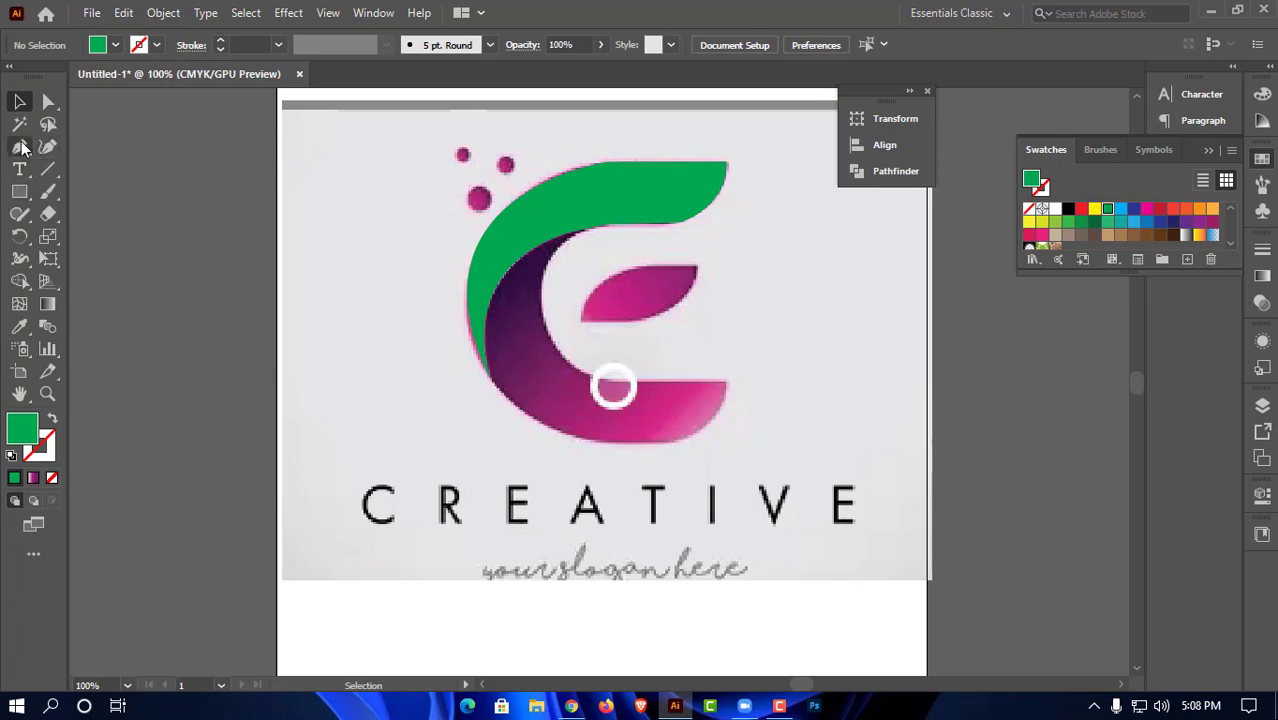
Start a second Pen path where the dark lower stroke meets the green shape's inner edge and curve it down the letter's inner side
{"action": "left_click", "coordinate": [21, 147]}
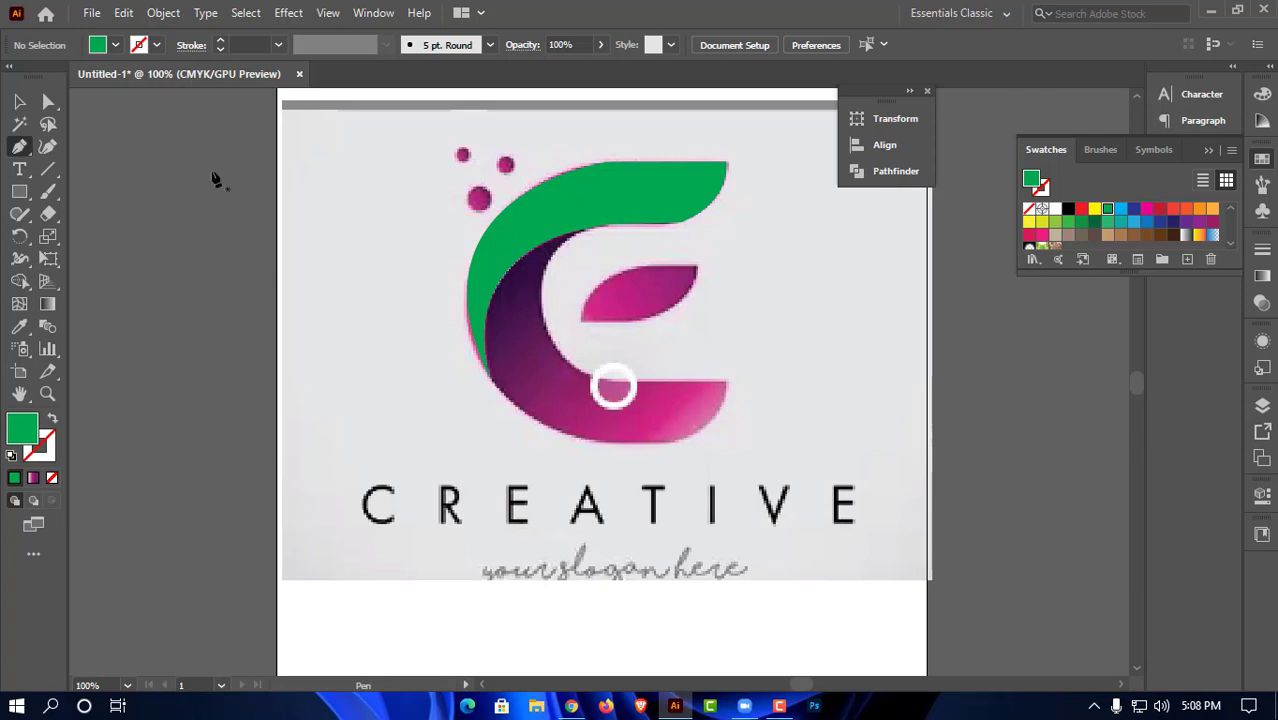
{"action": "key", "text": "alt"}
{"action": "scroll", "coordinate": [563, 294], "scroll_direction": "up", "scroll_amount": 1}
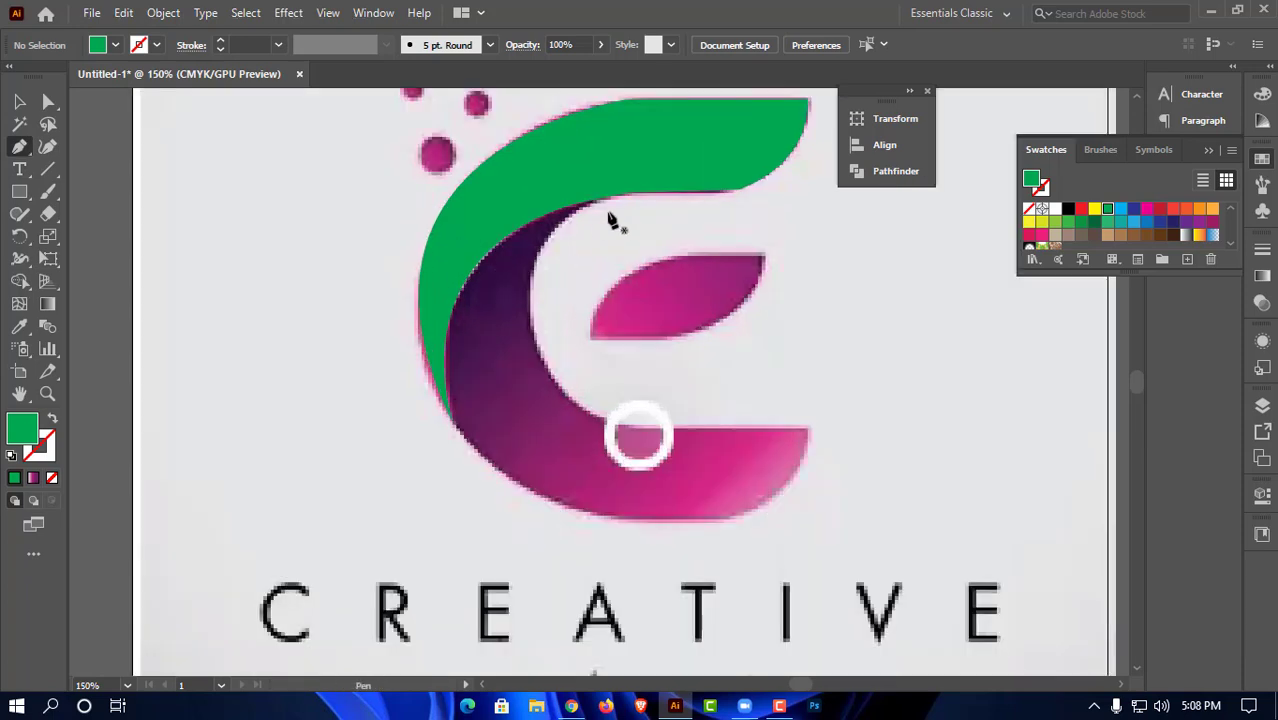
{"action": "left_click", "coordinate": [612, 202]}
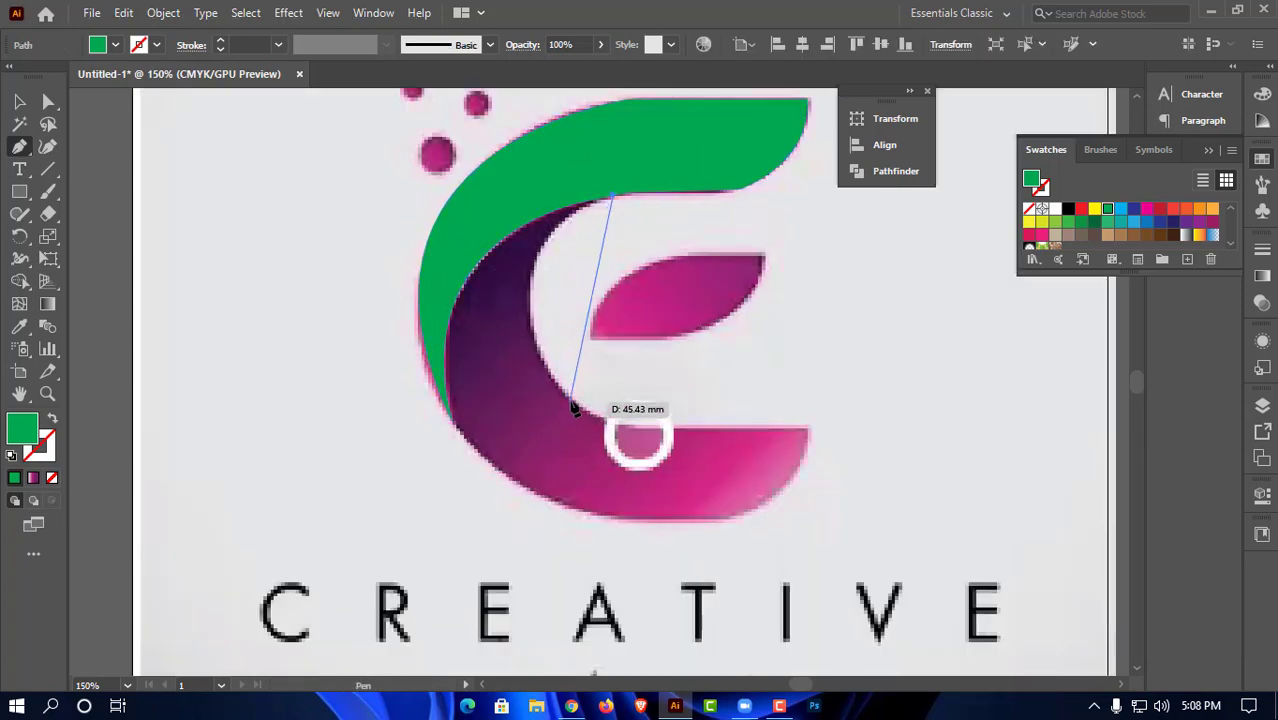
{"action": "left_click_drag", "start_coordinate": [577, 405], "coordinate": [672, 540]}
{"action": "key", "text": "ctrl+z"}
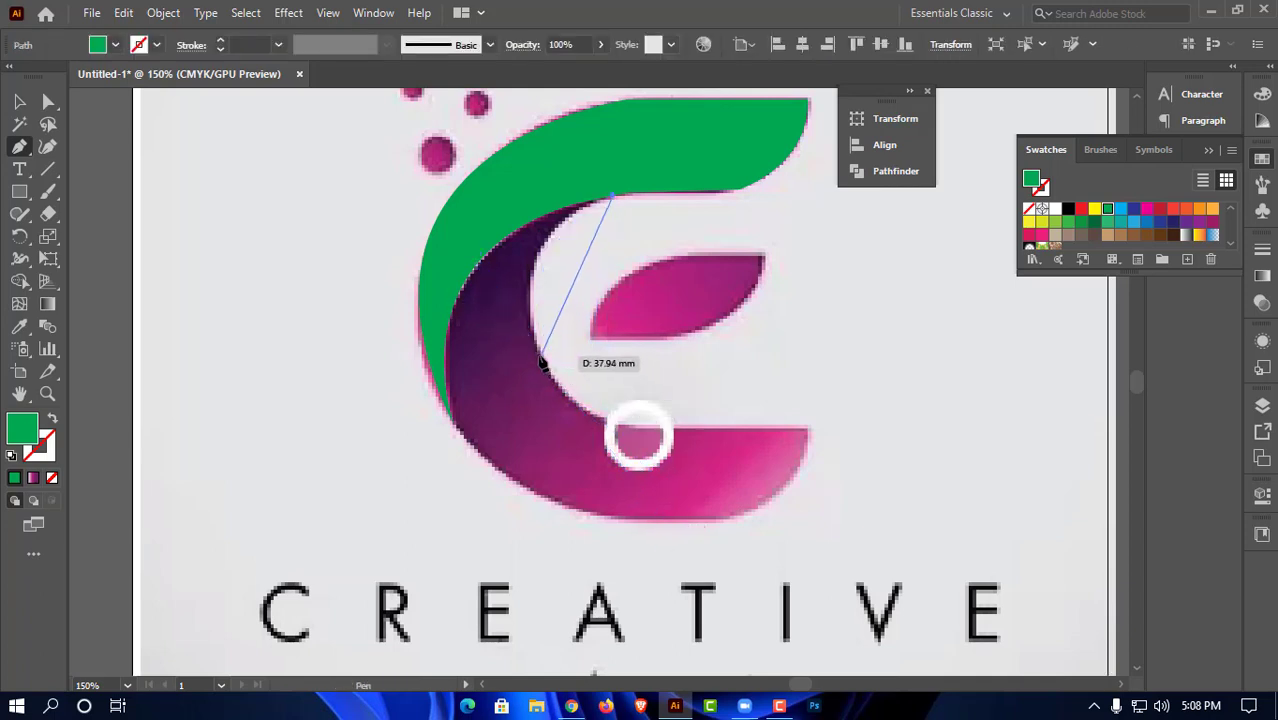
{"action": "left_click_drag", "start_coordinate": [540, 356], "coordinate": [580, 495]}
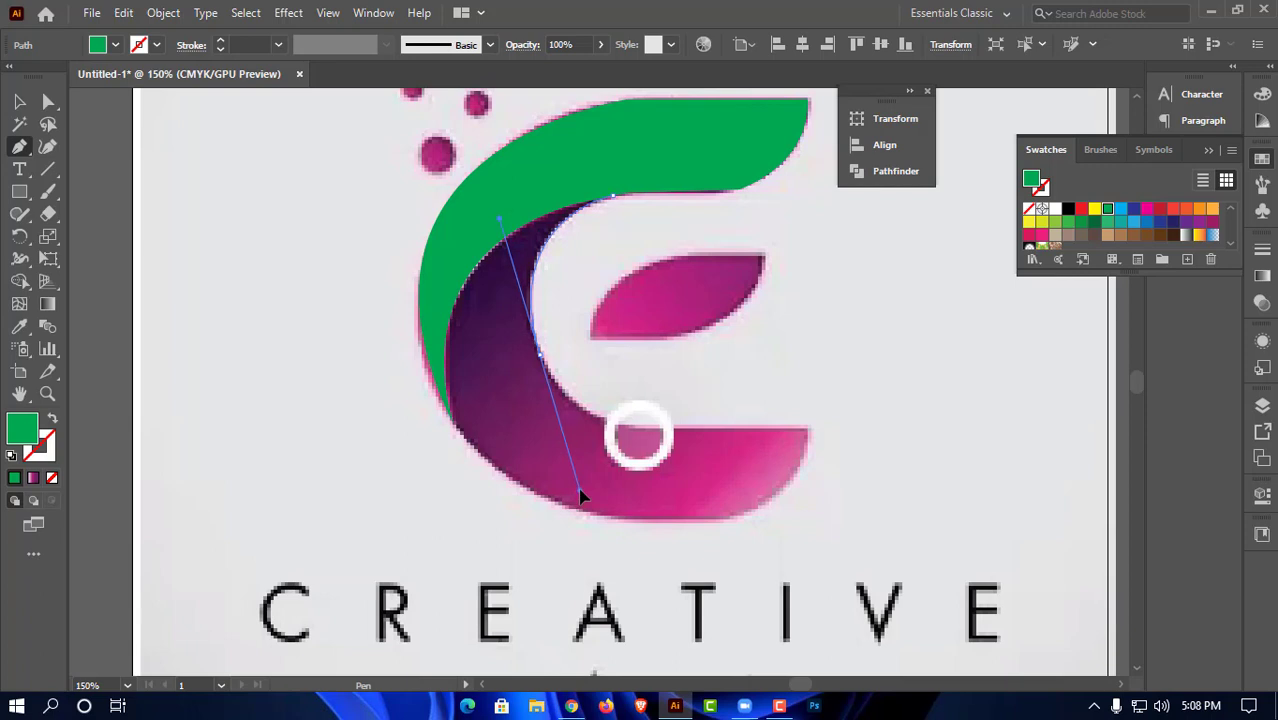
{"action": "left_click_drag", "start_coordinate": [580, 495], "coordinate": [582, 490]}
{"action": "left_click", "coordinate": [541, 356]}
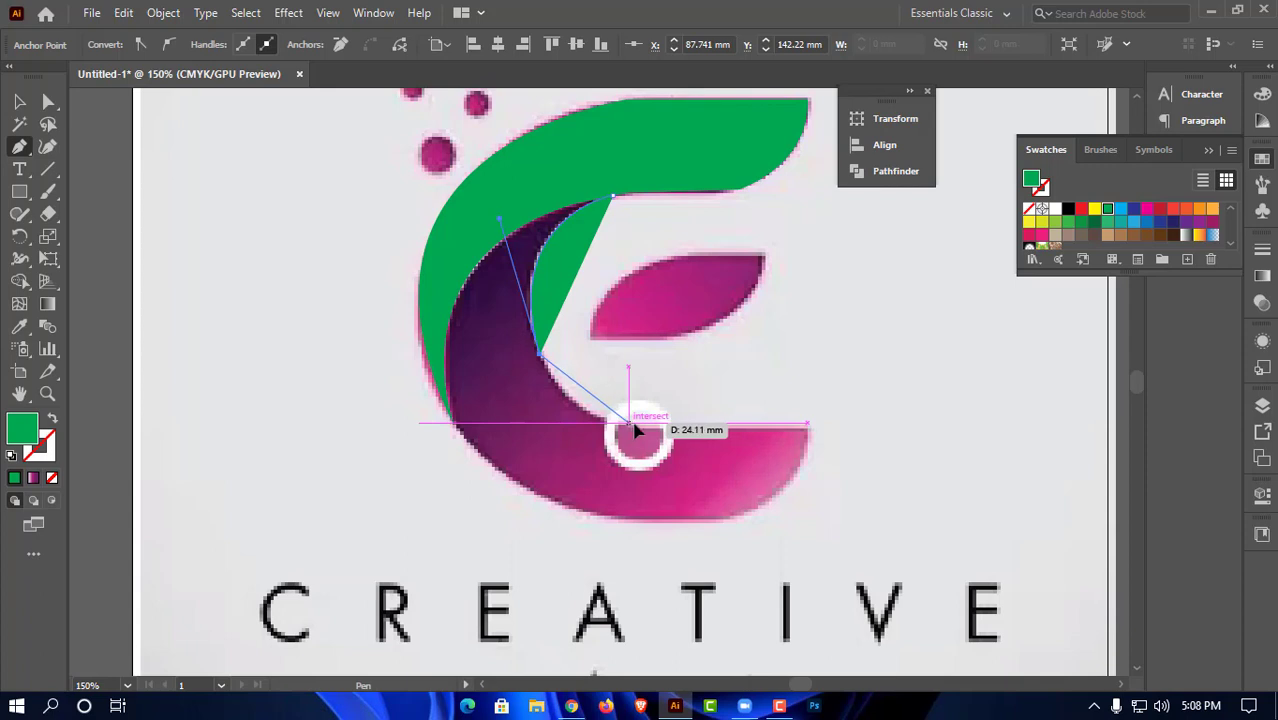
Continue the path around the inner bottom curve and along the lower stroke's top edge to its right tip
{"action": "left_click_drag", "start_coordinate": [629, 422], "coordinate": [684, 423]}
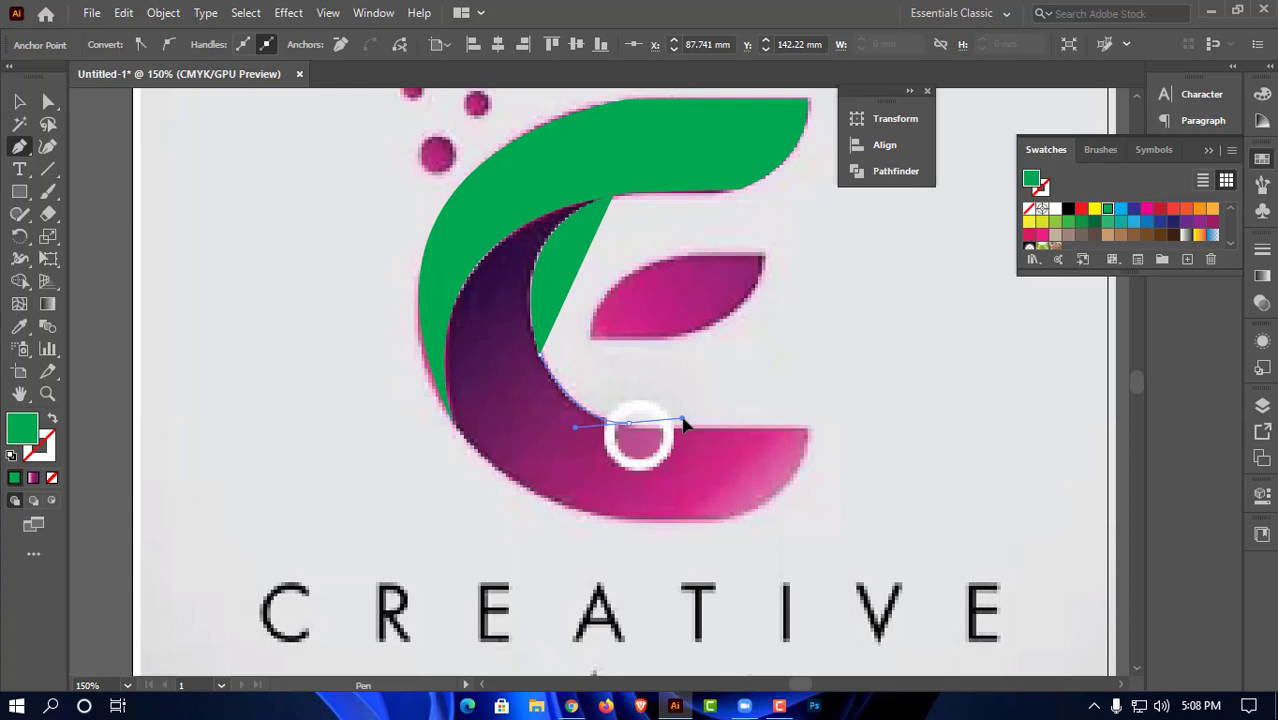
{"action": "left_click_drag", "start_coordinate": [684, 423], "coordinate": [685, 423]}
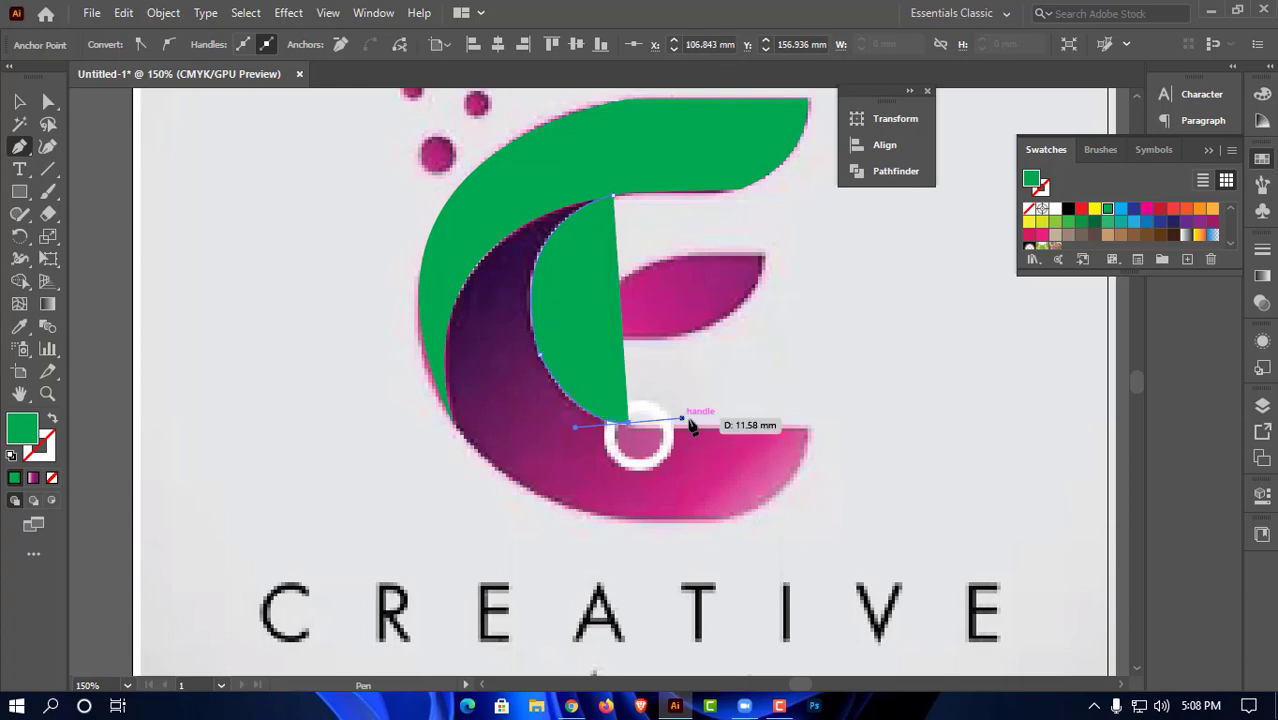
{"action": "left_click", "coordinate": [809, 428]}
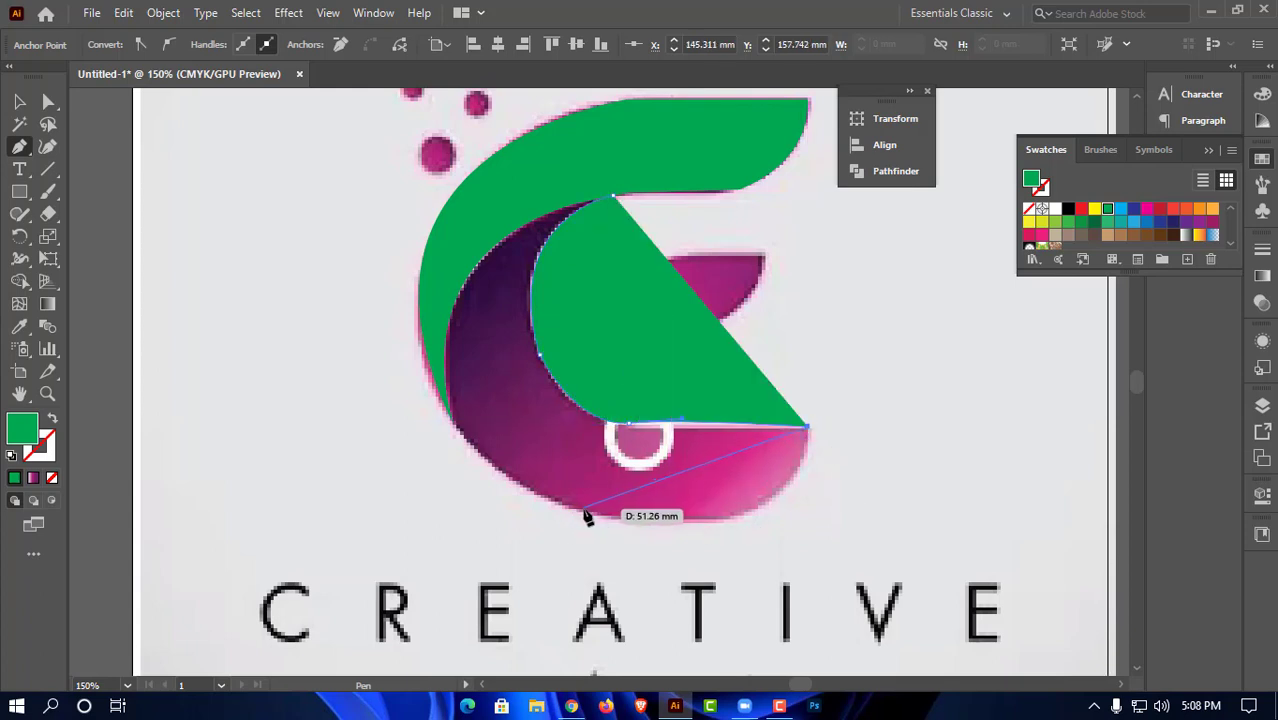
Trace the rounded end and outer bottom curve to the green shape's lower-left tip, removing the outgoing handles at both anchors
{"action": "left_click_drag", "start_coordinate": [587, 511], "coordinate": [341, 452]}
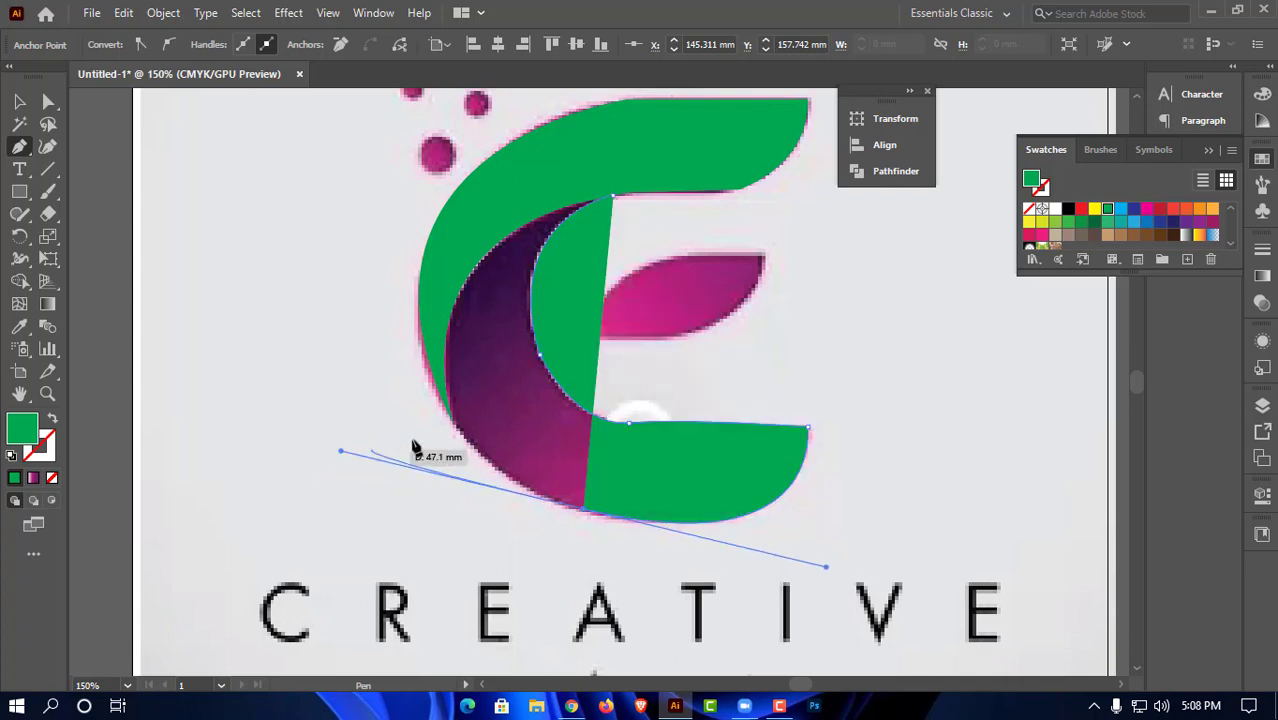
{"action": "left_click", "coordinate": [586, 512]}
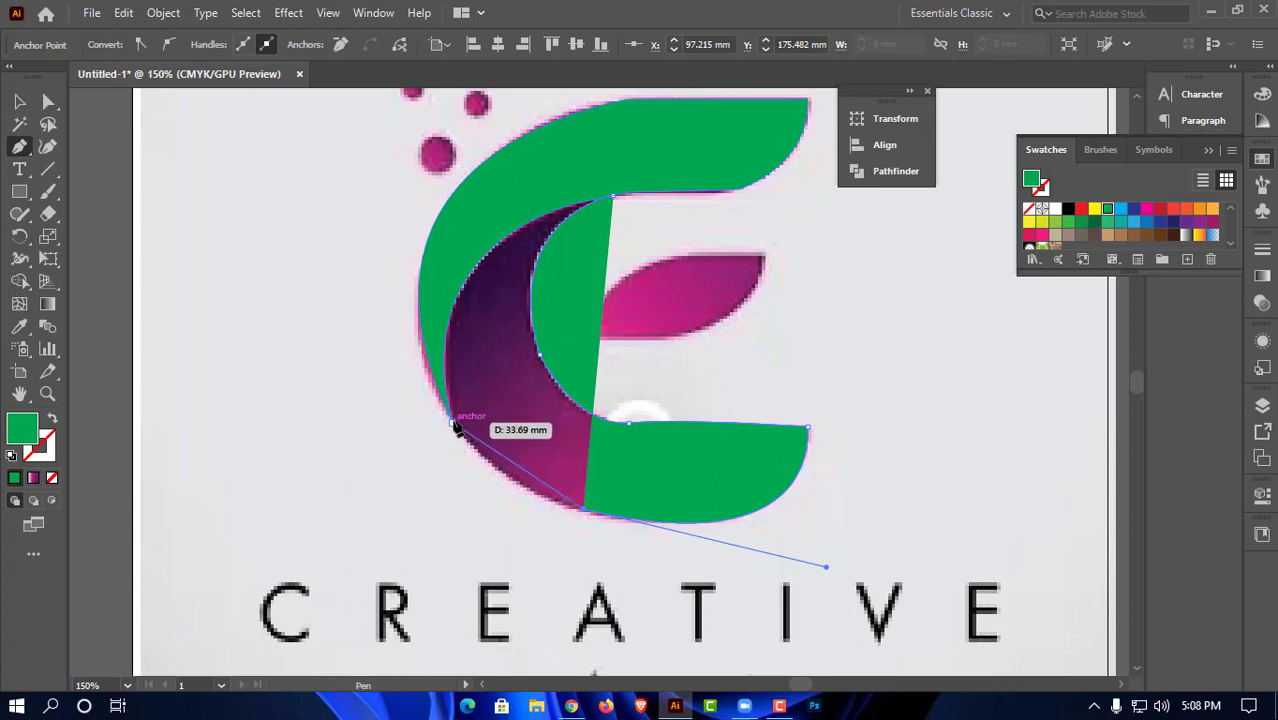
{"action": "left_click_drag", "start_coordinate": [455, 425], "coordinate": [396, 353]}
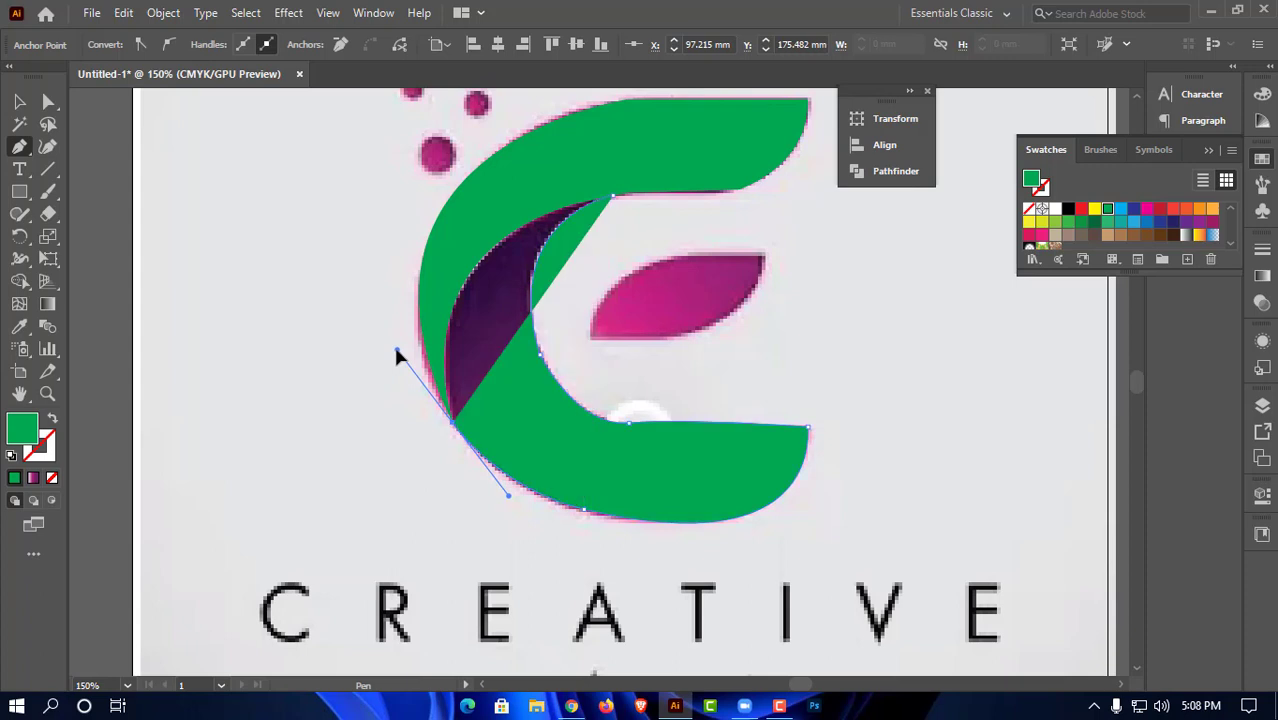
{"action": "left_click", "coordinate": [452, 428]}
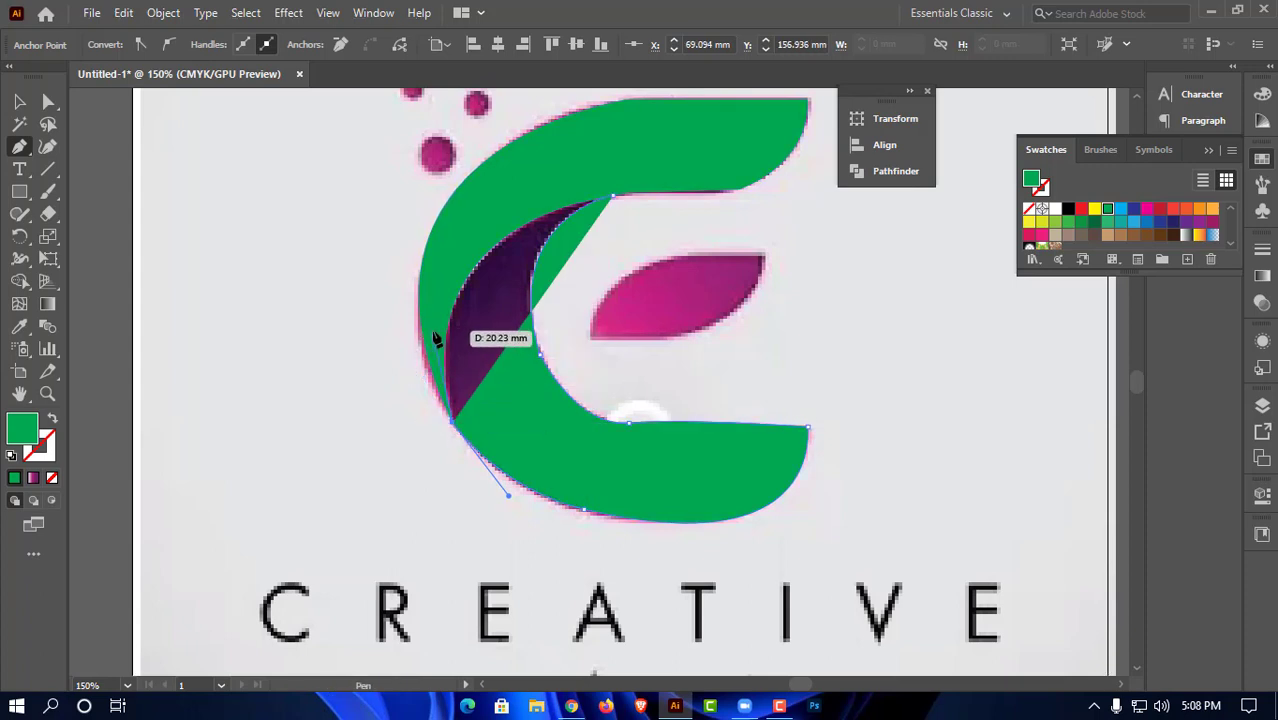
Close the lower shape with straight segments running through the inside of the green upper stroke back to its starting point
{"action": "left_click", "coordinate": [431, 331]}
{"action": "left_click", "coordinate": [453, 253]}
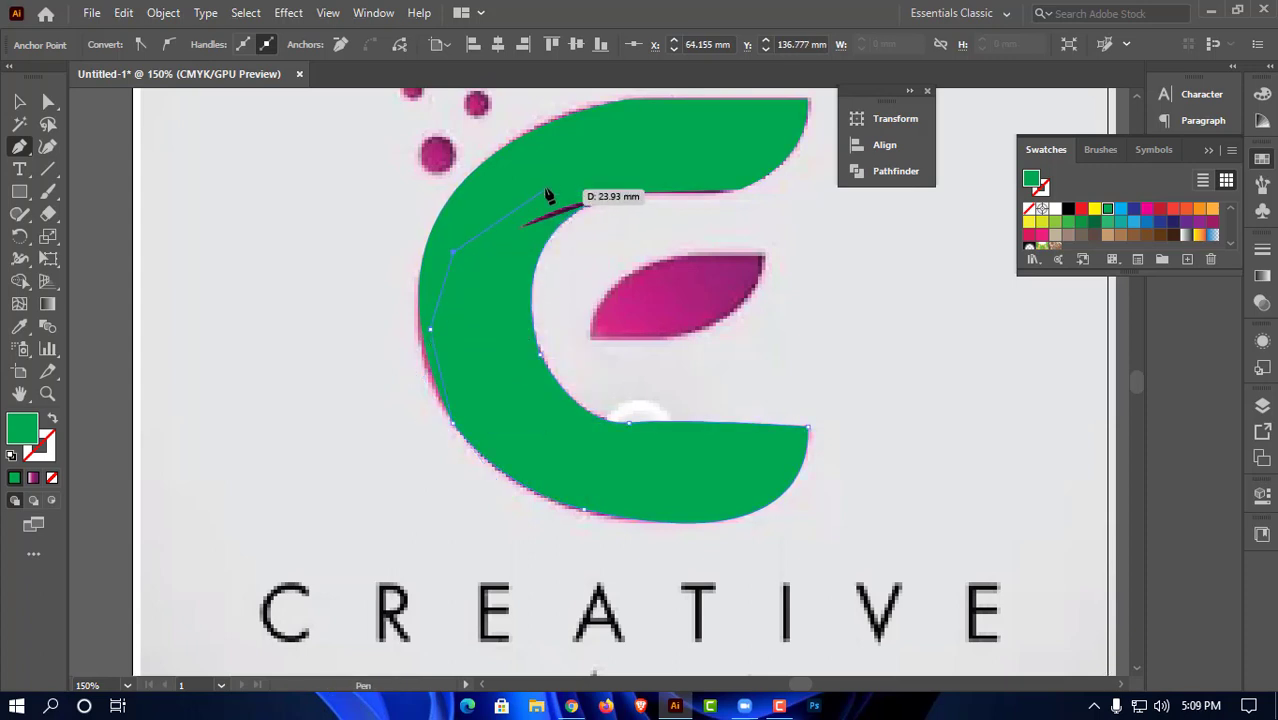
{"action": "left_click", "coordinate": [545, 178]}
{"action": "left_click", "coordinate": [585, 174]}
{"action": "left_click", "coordinate": [612, 195]}
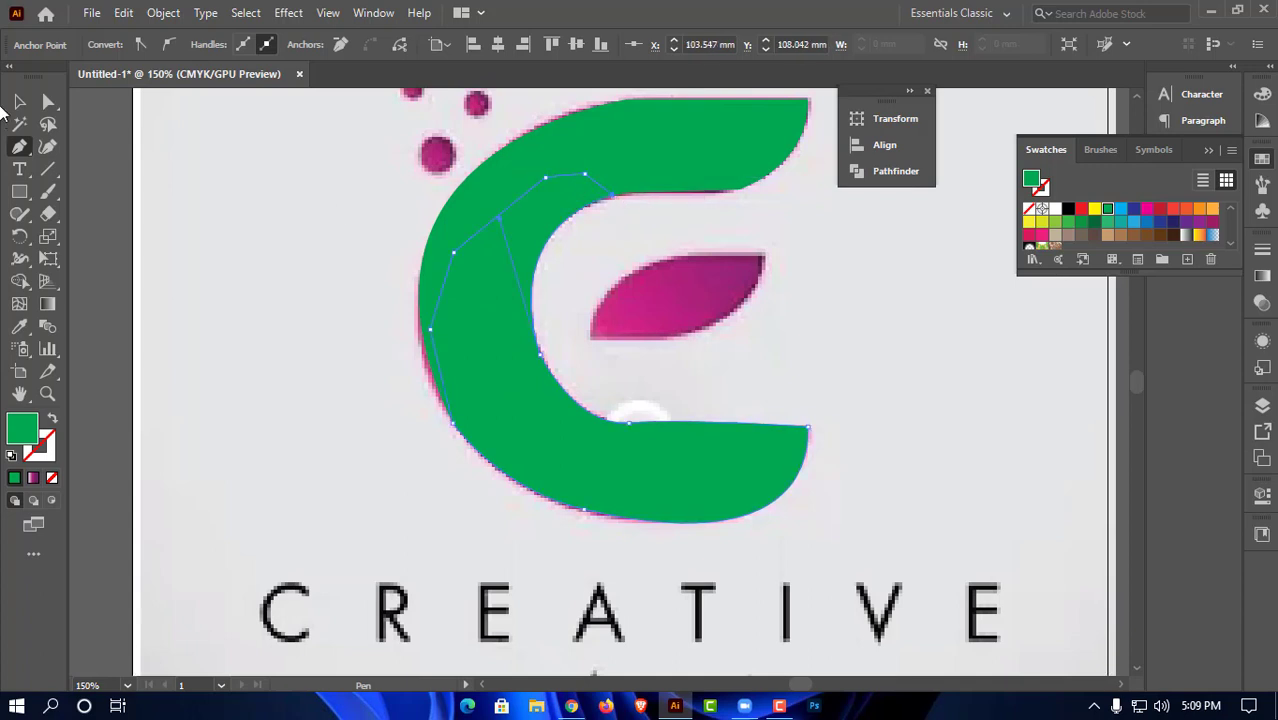
Merge the upper stroke with its overlap of the lower shape using the Shape Builder, leaving two separate strokes
{"action": "left_click", "coordinate": [18, 103]}
{"action": "left_click", "coordinate": [843, 328]}
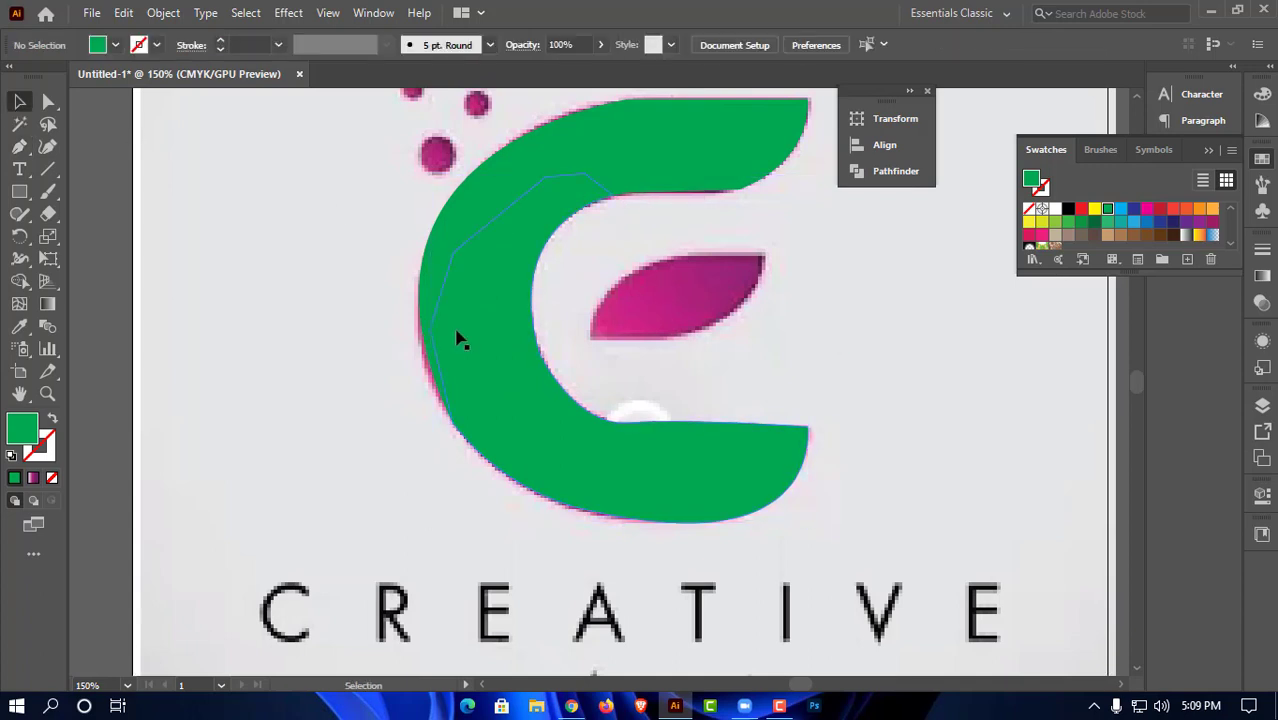
{"action": "left_click", "coordinate": [667, 163]}
{"action": "key", "text": "ctrl+c"}
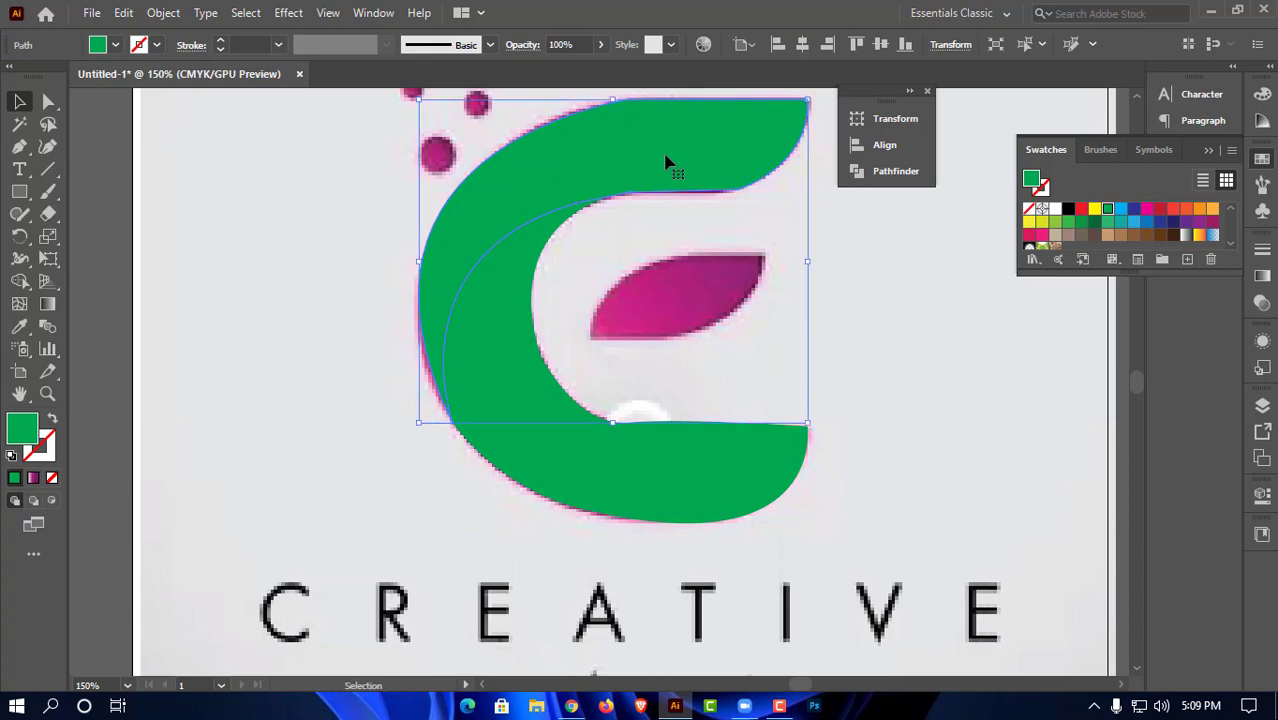
{"action": "left_click", "coordinate": [653, 492], "text": "shift"}
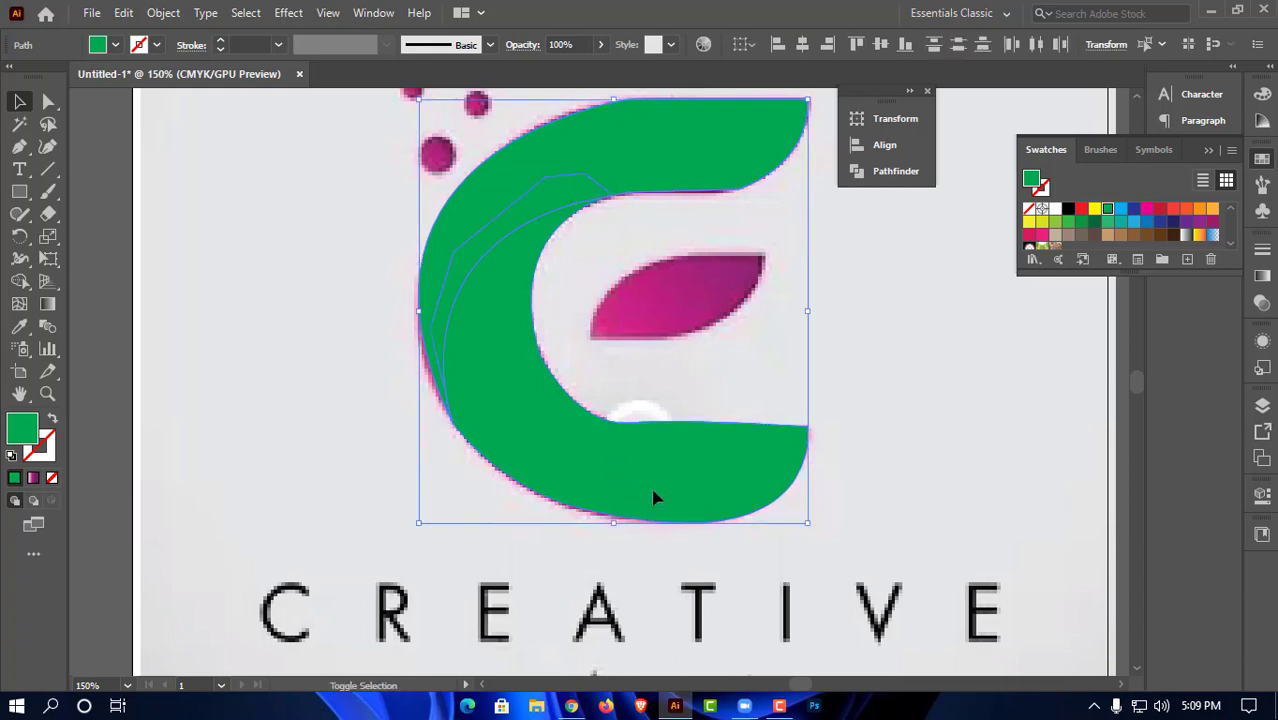
{"action": "left_click", "coordinate": [19, 281]}
{"action": "left_click_drag", "start_coordinate": [452, 186], "coordinate": [502, 234]}
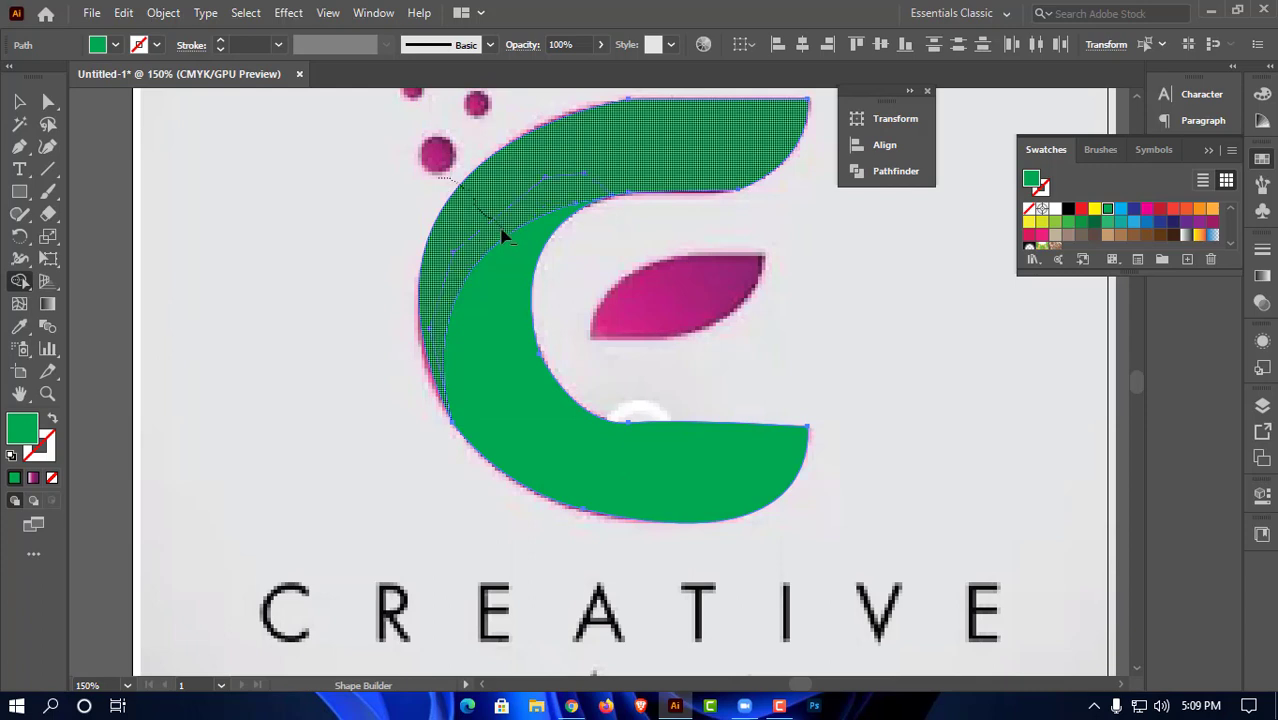
{"action": "left_click", "coordinate": [19, 101]}
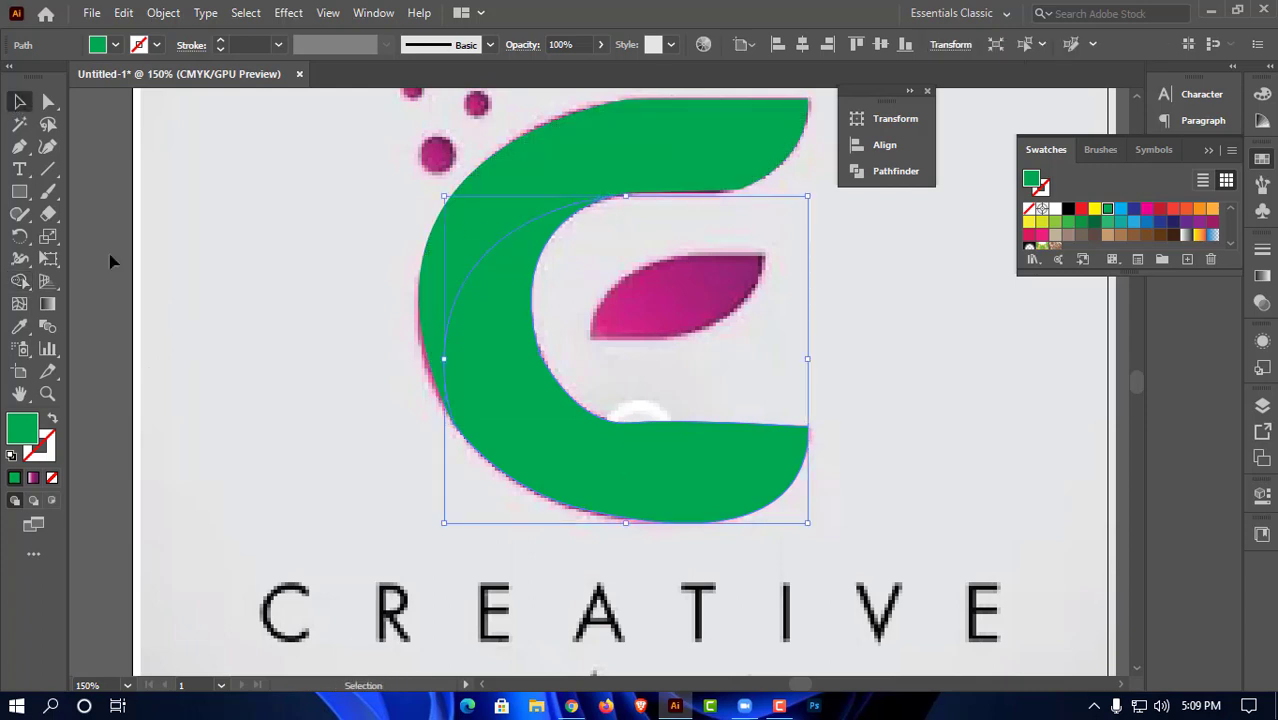
Try moving the green pieces apart to check the cut, and undo the trial changes
{"action": "left_click", "coordinate": [111, 257]}
{"action": "left_click_drag", "start_coordinate": [489, 407], "coordinate": [557, 442]}
{"action": "key", "text": "ctrl+z"}
{"action": "key", "text": "ctrl+z"}
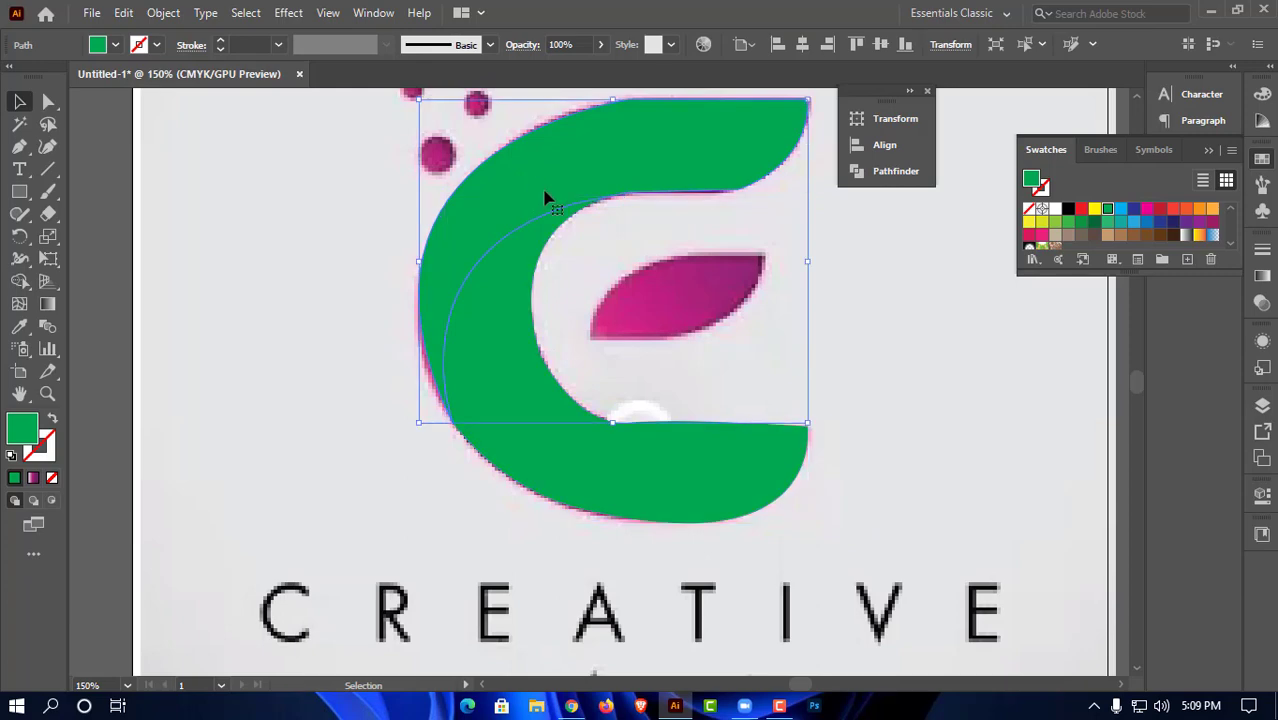
Move both green strokes to the right of the reference logo and fill the upper one with the purple, white and magenta gradient
{"action": "left_click_drag", "start_coordinate": [555, 368], "coordinate": [596, 364]}
{"action": "left_click", "coordinate": [745, 188]}
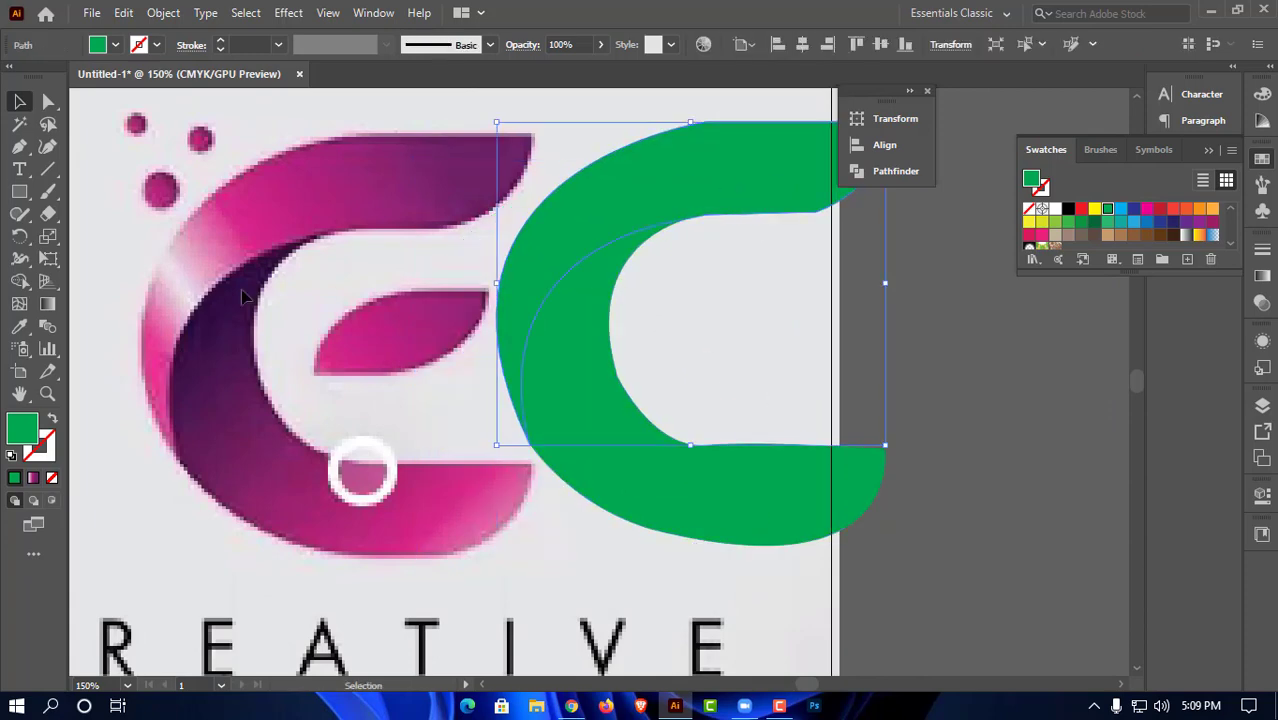
{"action": "left_click", "coordinate": [47, 304]}
{"action": "left_click", "coordinate": [655, 181]}
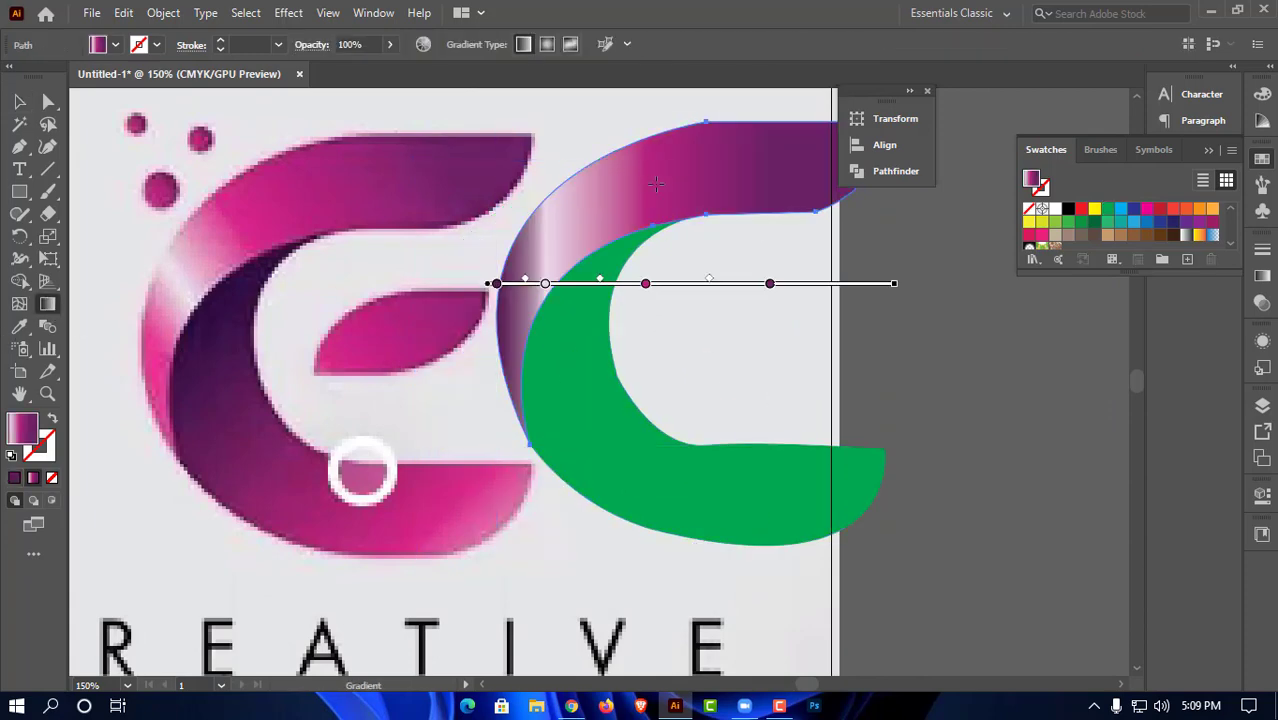
{"action": "key", "text": "v"}
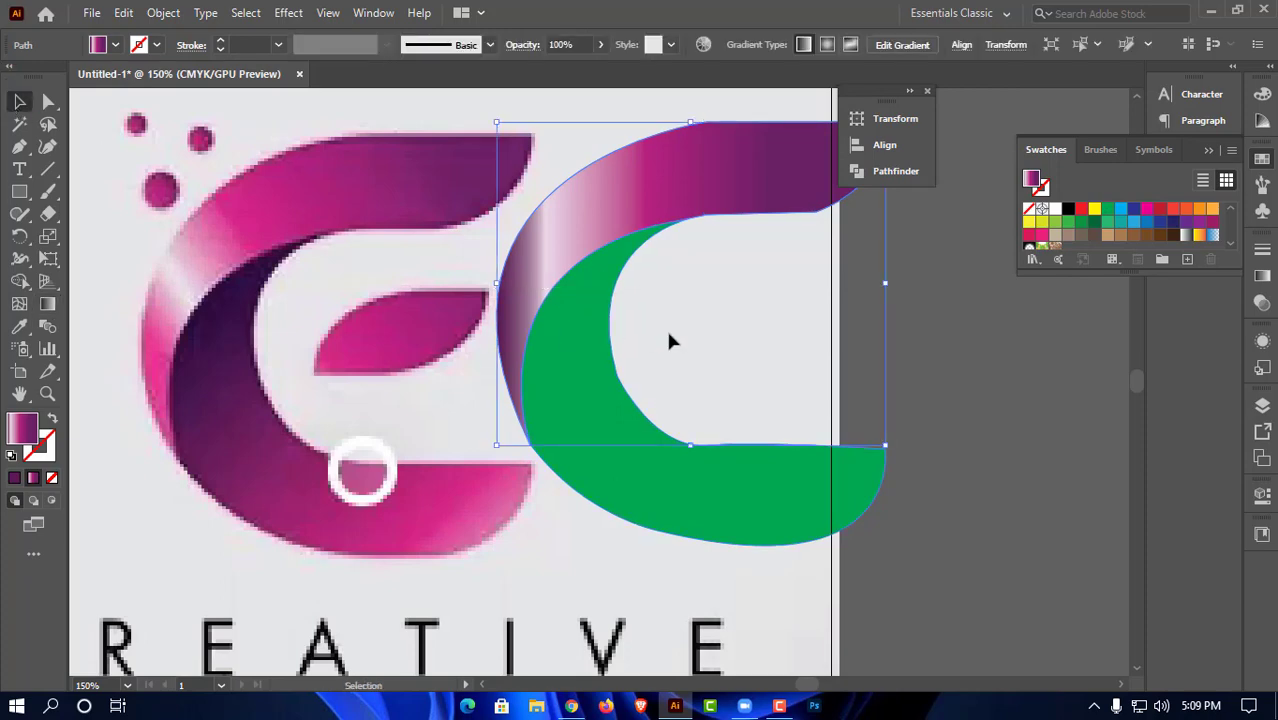
{"action": "left_click", "coordinate": [719, 328]}
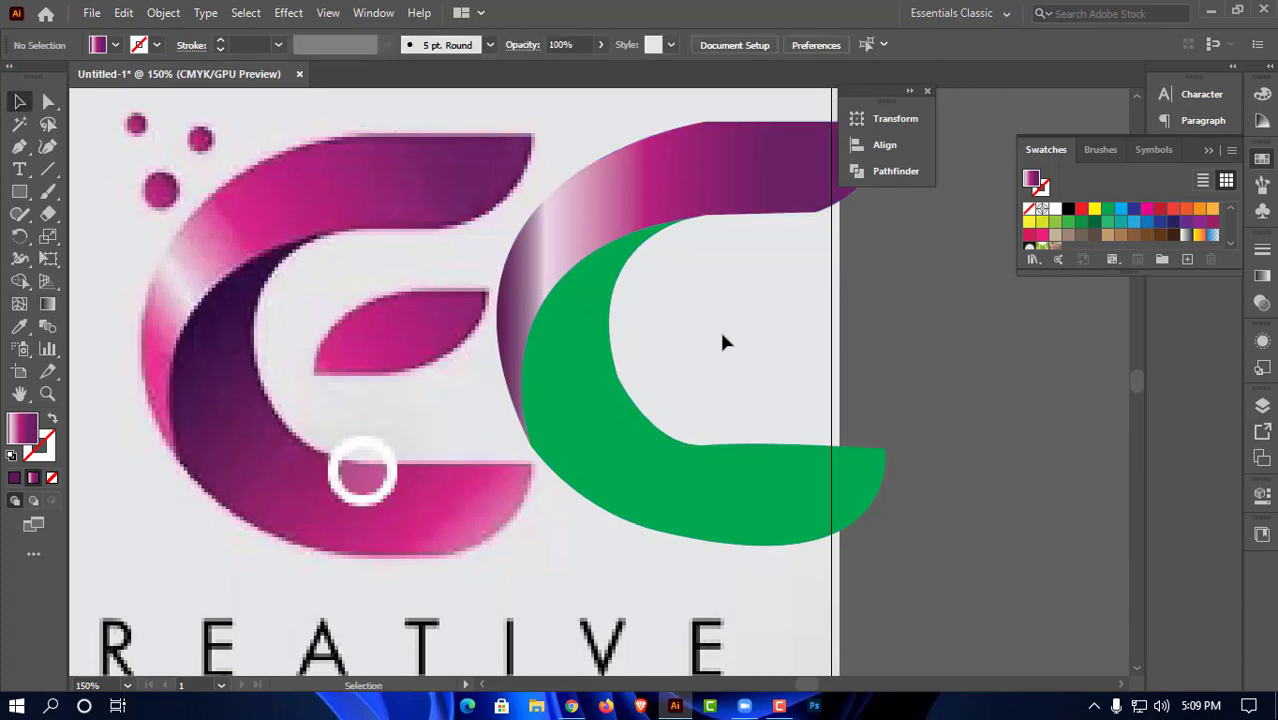
Fill the lower stroke with the gradient, remove its white and right-hand purple stops, and shift the dark purple and magenta stops right
{"action": "left_click", "coordinate": [677, 468]}
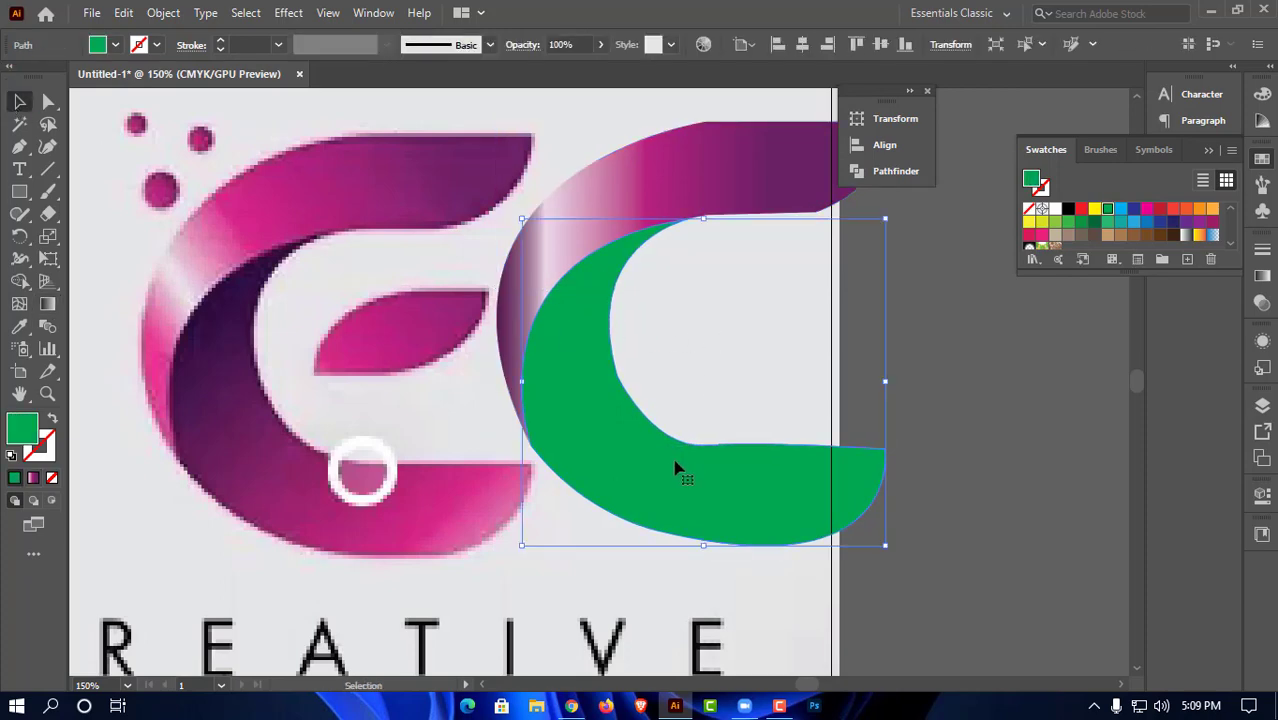
{"action": "key", "text": "g"}
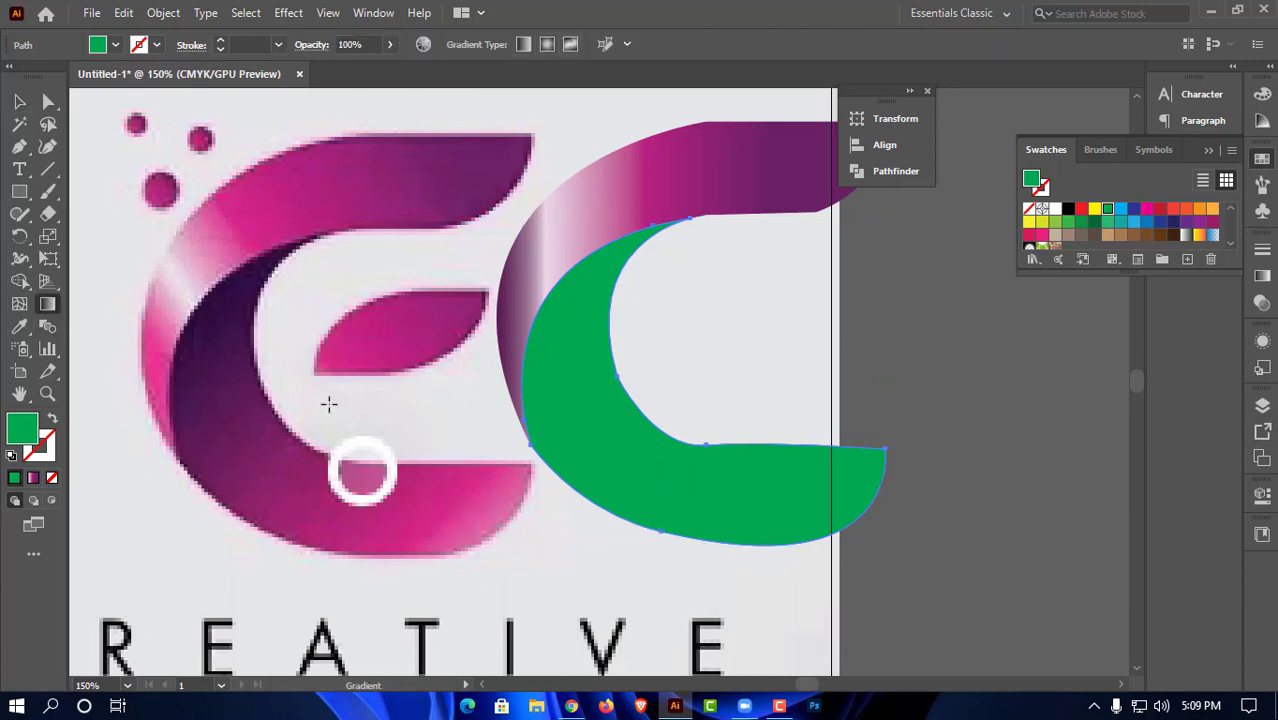
{"action": "left_click", "coordinate": [640, 460]}
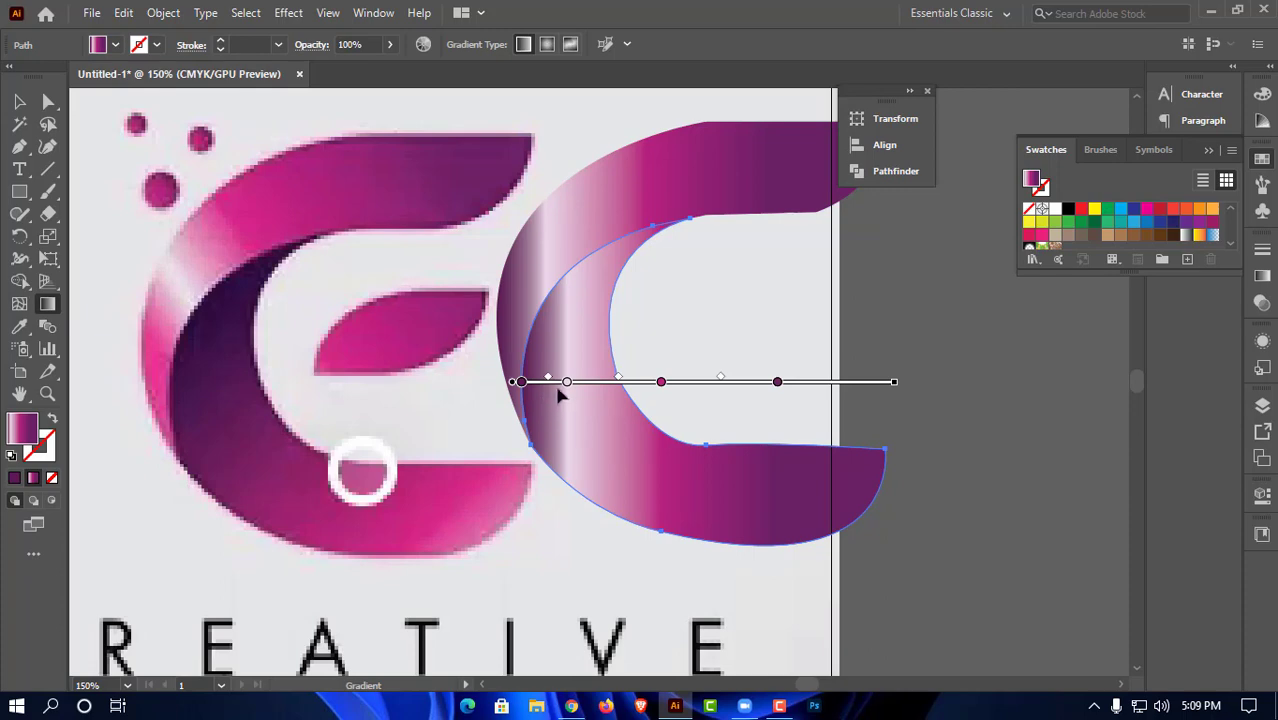
{"action": "left_click_drag", "start_coordinate": [567, 383], "coordinate": [673, 390]}
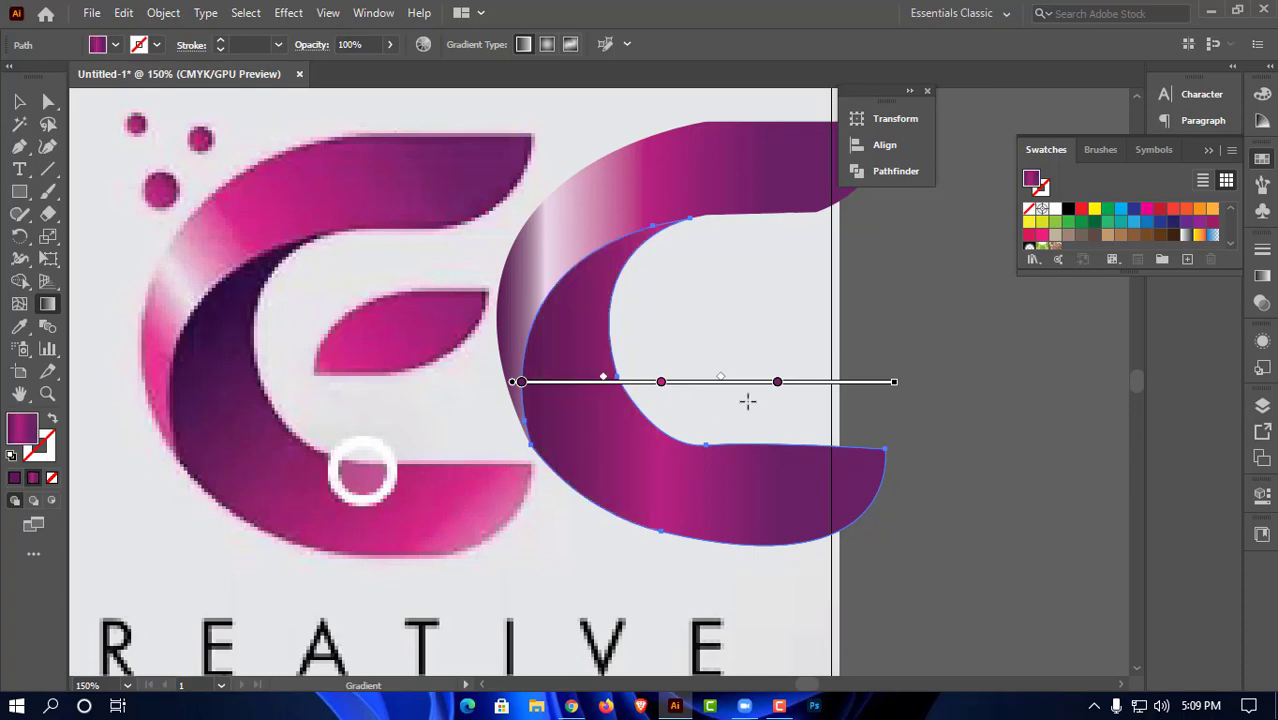
{"action": "left_click_drag", "start_coordinate": [778, 382], "coordinate": [779, 422]}
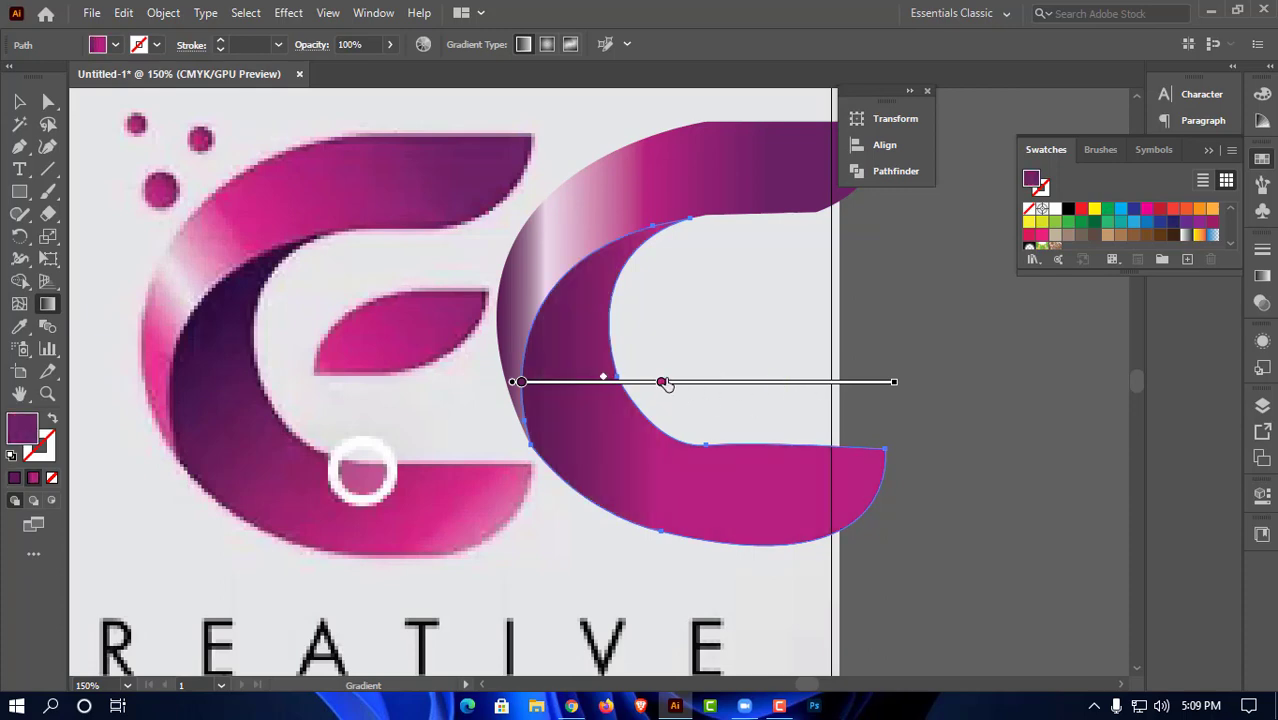
{"action": "mouse_move", "coordinate": [661, 383]}
{"action": "left_mouse_down"}
{"action": "mouse_move", "coordinate": [605, 383]}
{"action": "mouse_move", "coordinate": [652, 383]}
{"action": "left_mouse_up"}
{"action": "left_click_drag", "start_coordinate": [520, 383], "coordinate": [683, 384]}
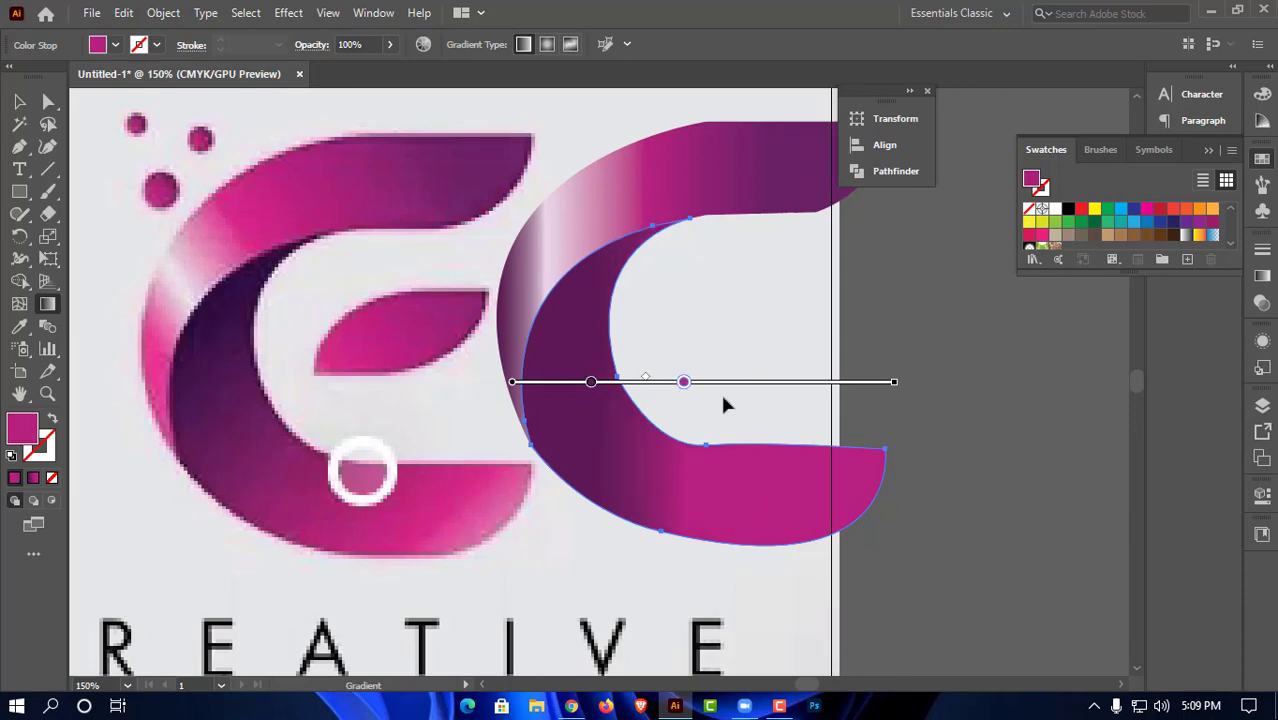
Add a gradient stop at 94.105% in light pink sampled from the reference's lower tip, and shift the magenta stop further right
{"action": "double_click", "coordinate": [864, 383]}
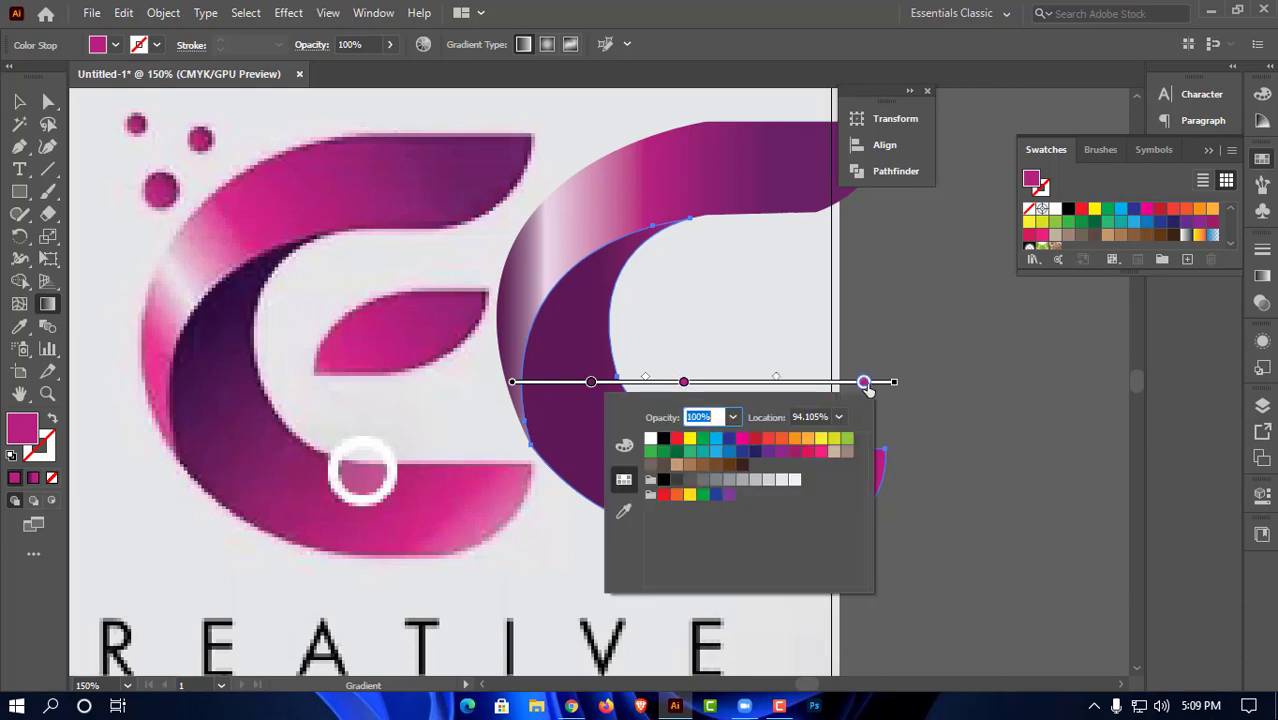
{"action": "left_click", "coordinate": [623, 511]}
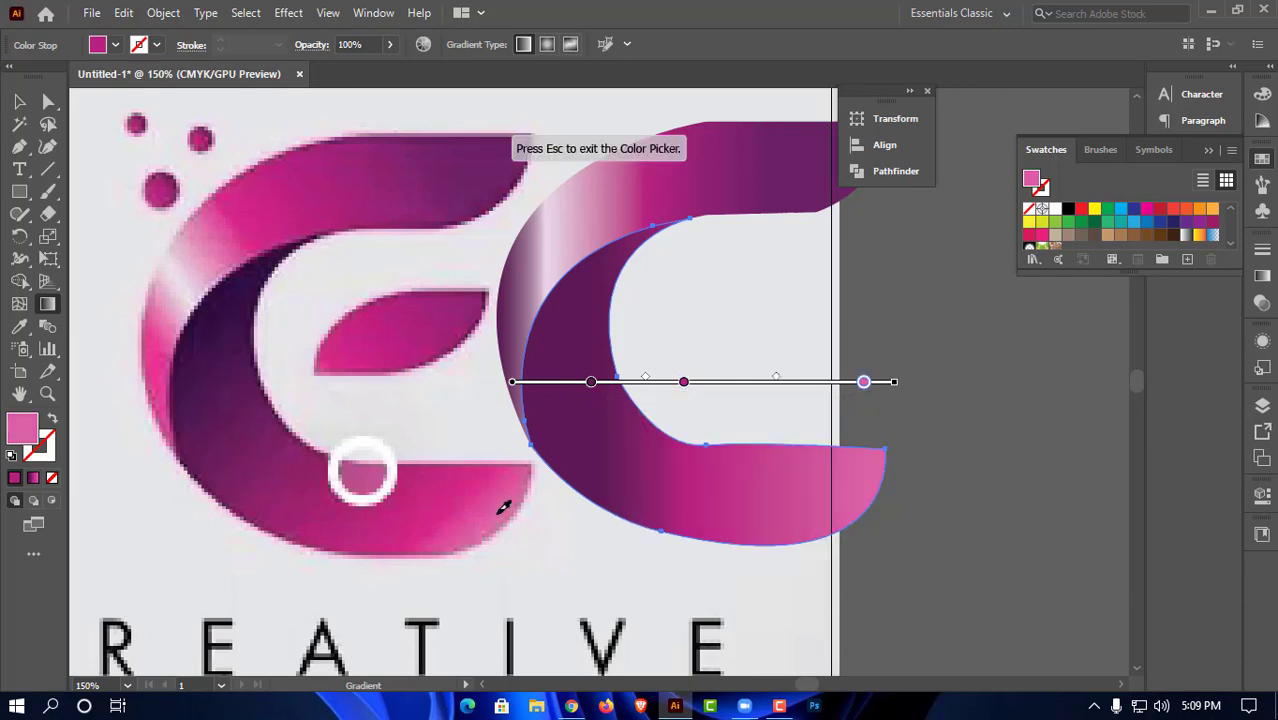
{"action": "key", "text": "Escape"}
{"action": "left_click_drag", "start_coordinate": [684, 381], "coordinate": [740, 383]}
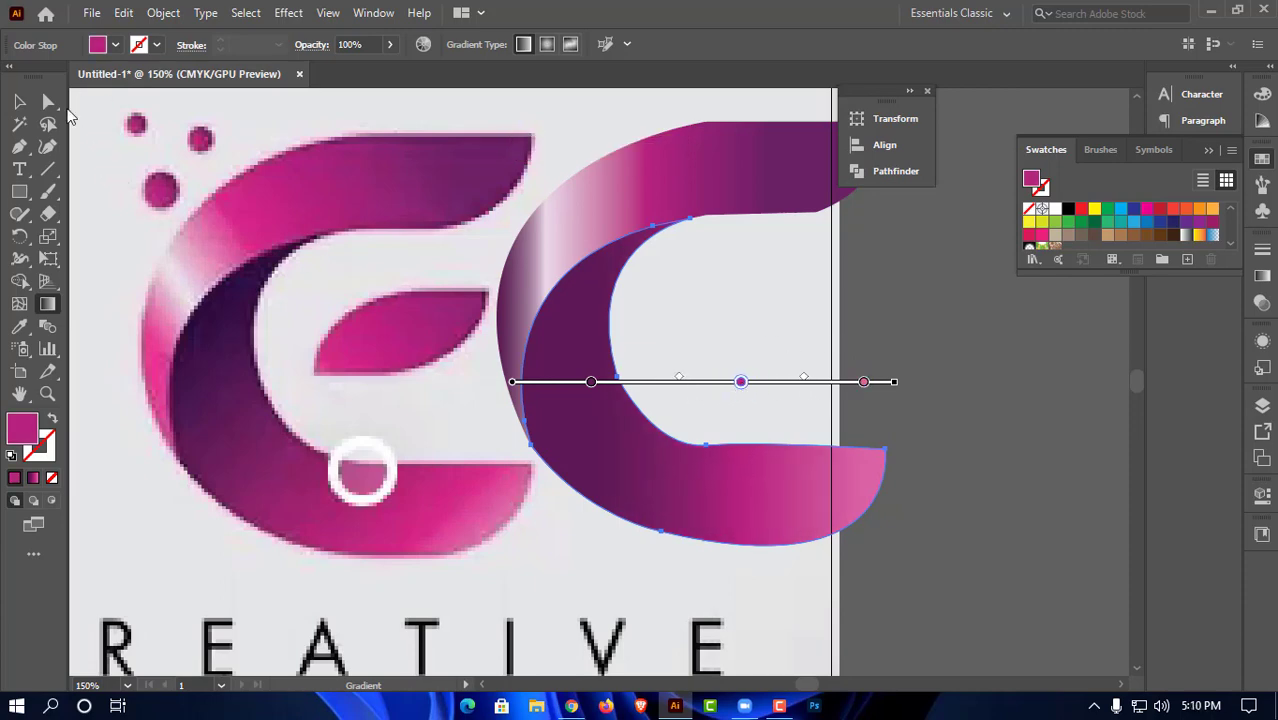
{"action": "left_click", "coordinate": [22, 104]}
{"action": "left_click", "coordinate": [1008, 392]}
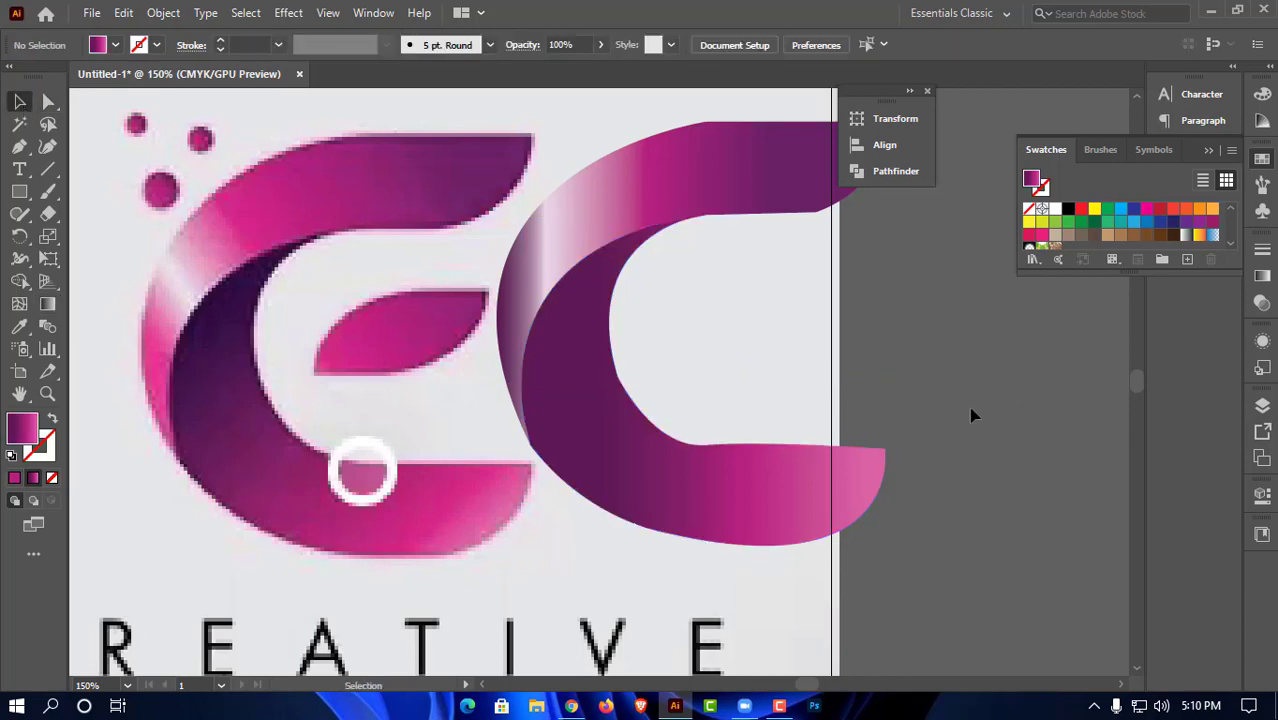
Draw a rectangle covering the reference logo's middle leaf from its lower-left tip to its upper-right tip
{"action": "scroll", "coordinate": [965, 418], "scroll_direction": "up", "scroll_amount": 2}
{"action": "scroll", "coordinate": [943, 433], "scroll_direction": "up", "scroll_amount": 1}
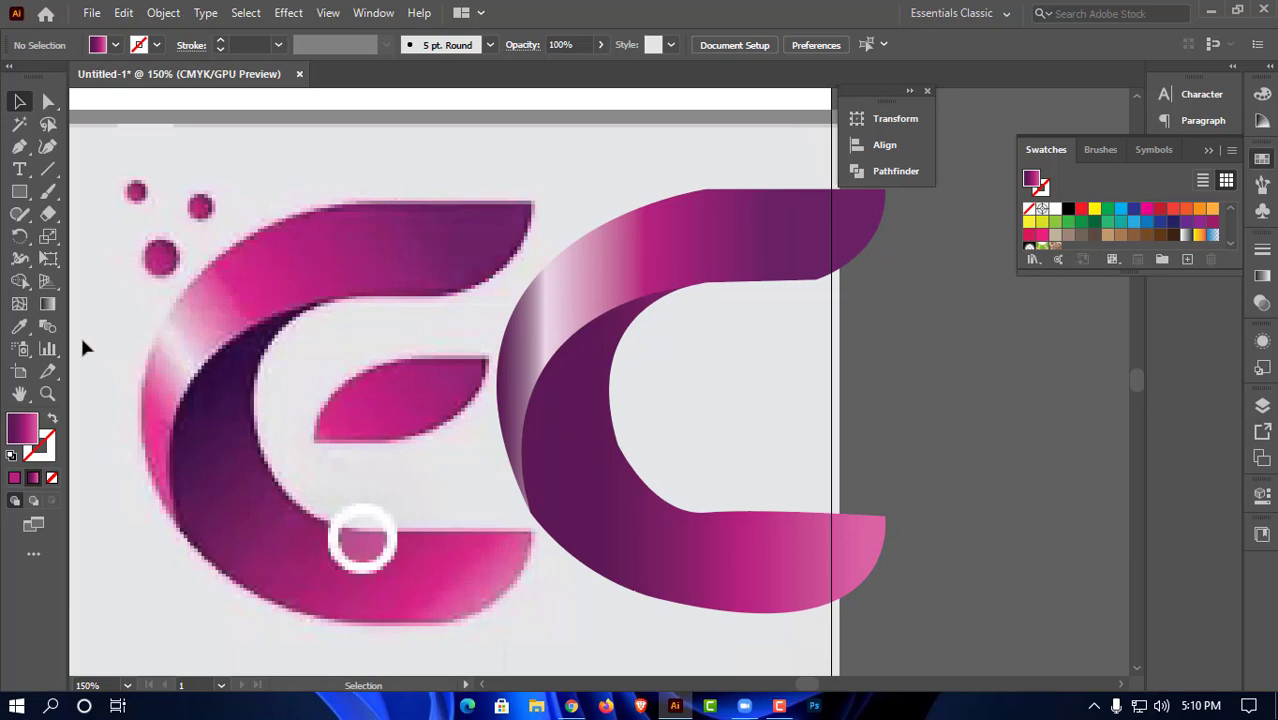
{"action": "left_click", "coordinate": [19, 191]}
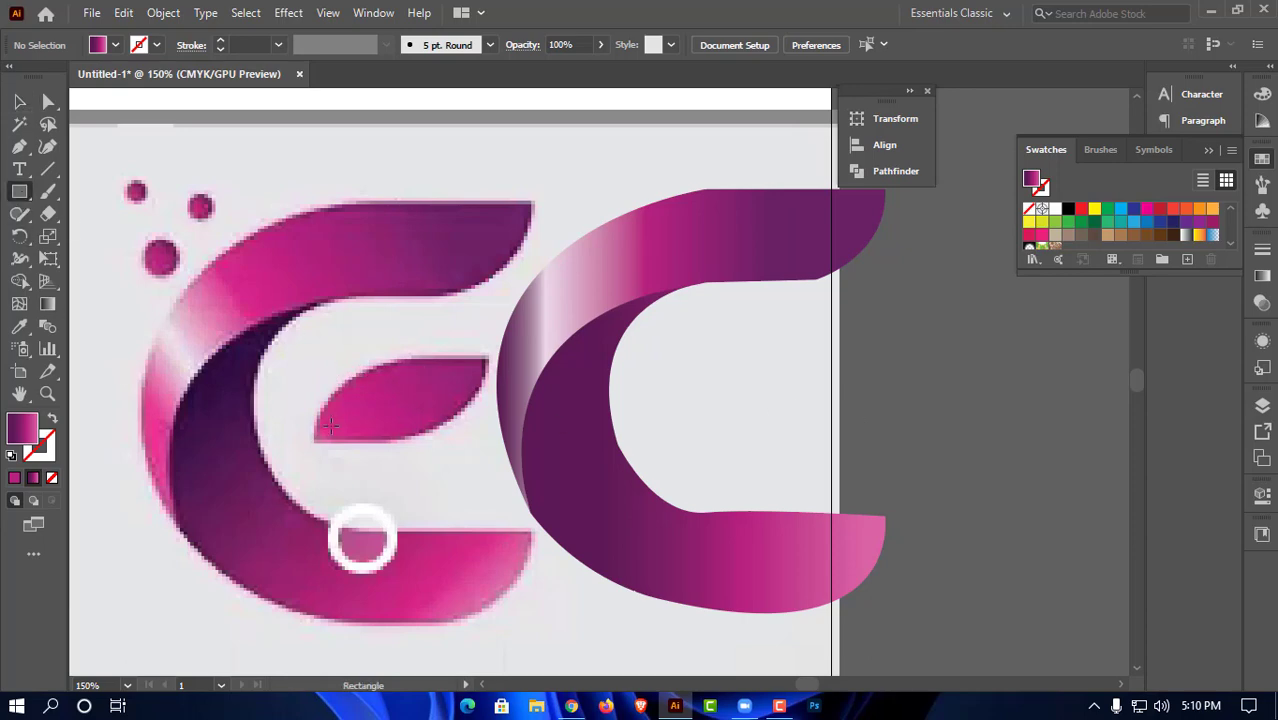
{"action": "left_click_drag", "start_coordinate": [313, 441], "coordinate": [491, 356]}
{"action": "left_click", "coordinate": [22, 103]}
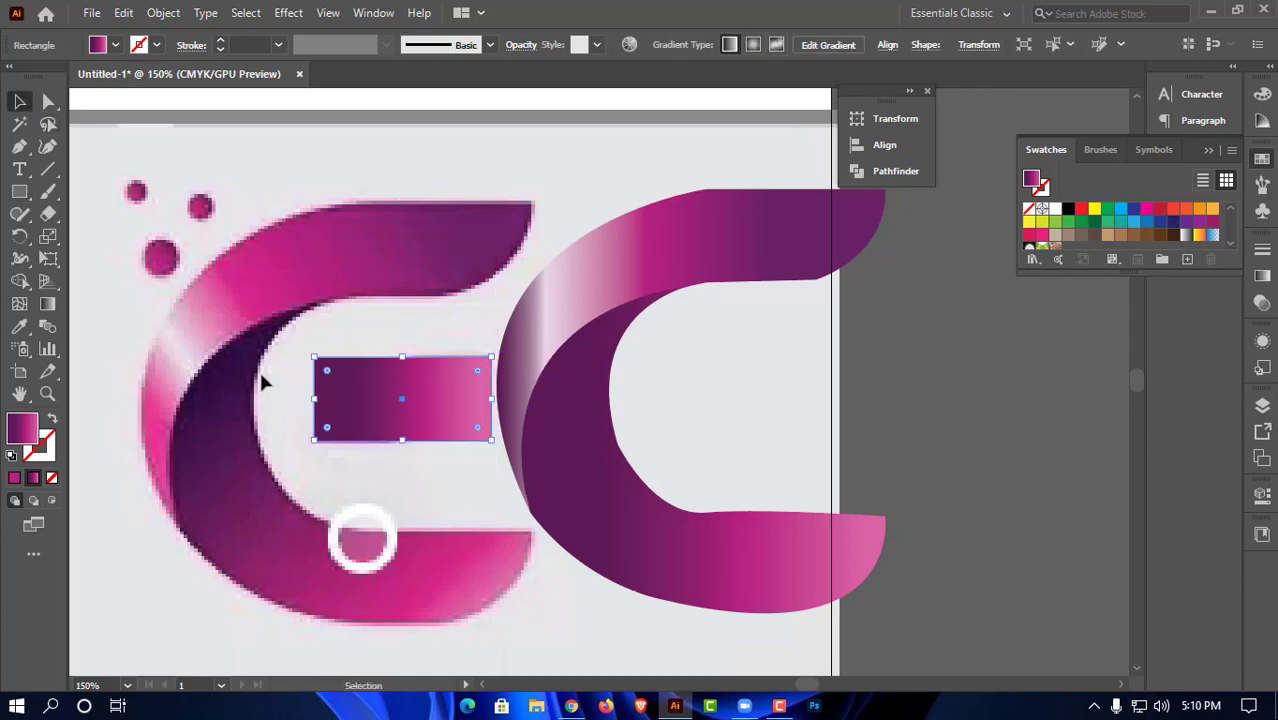
Round the rectangle's upper-left and lower-right corners to a radius of about 18 mm to form the leaf
{"action": "left_click", "coordinate": [49, 103]}
{"action": "left_click", "coordinate": [323, 352]}
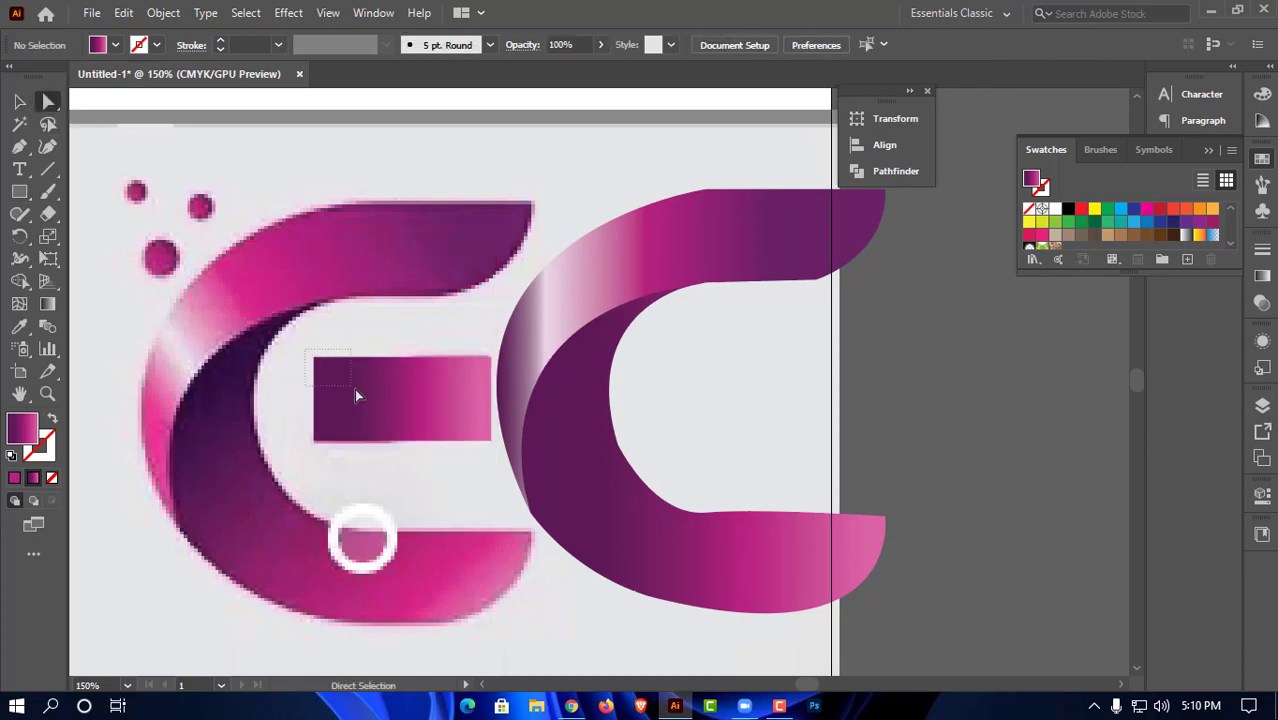
{"action": "left_click_drag", "start_coordinate": [354, 388], "coordinate": [254, 312]}
{"action": "left_click", "coordinate": [491, 441]}
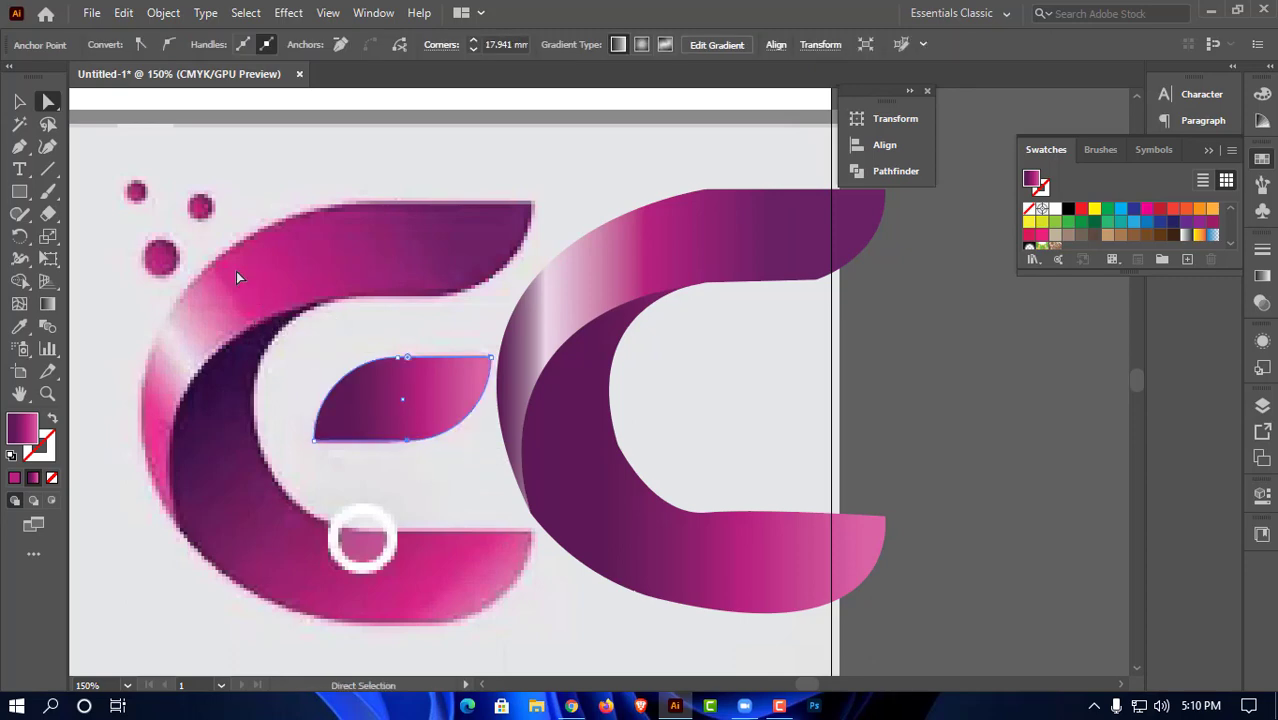
Move the leaf horizontally into the opening of the recreated letter
{"action": "key", "text": "v"}
{"action": "left_click_drag", "start_coordinate": [474, 399], "coordinate": [802, 398]}
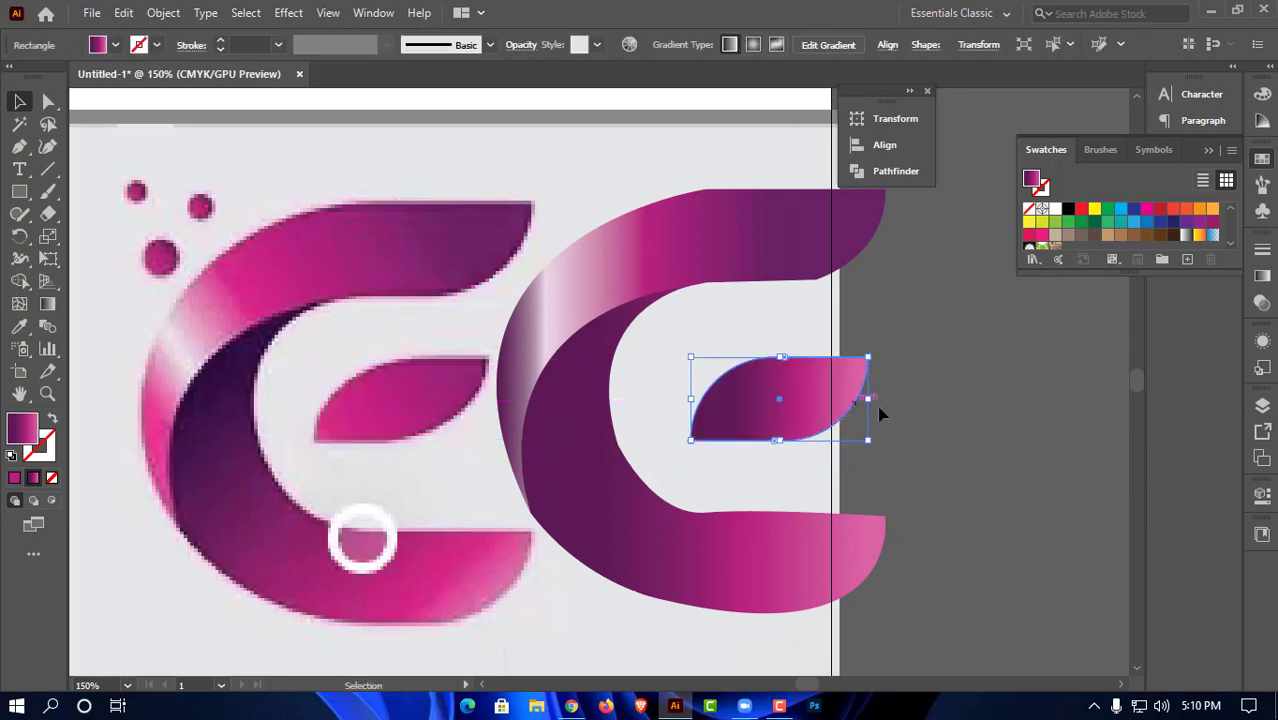
{"action": "left_click", "coordinate": [1008, 434]}
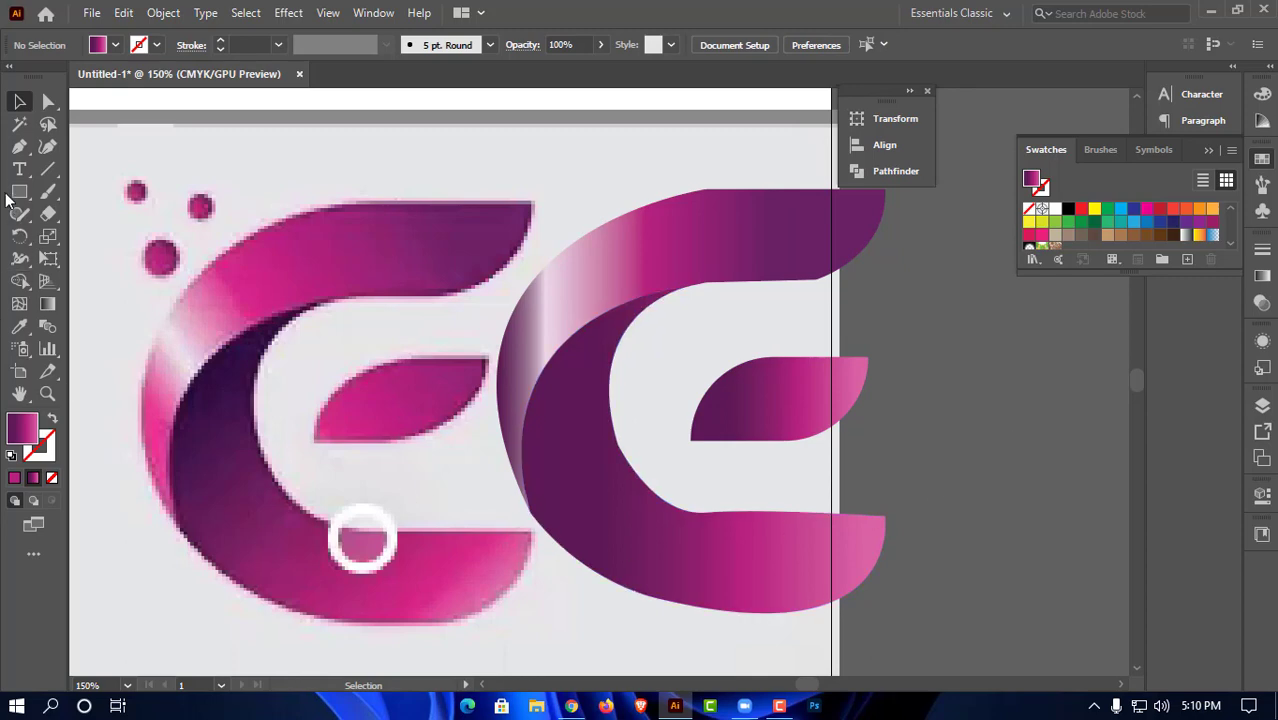
Draw a circle from the center of the reference's white ring and give it a light green outline with no fill
{"action": "left_click_drag", "start_coordinate": [19, 191], "coordinate": [83, 242]}
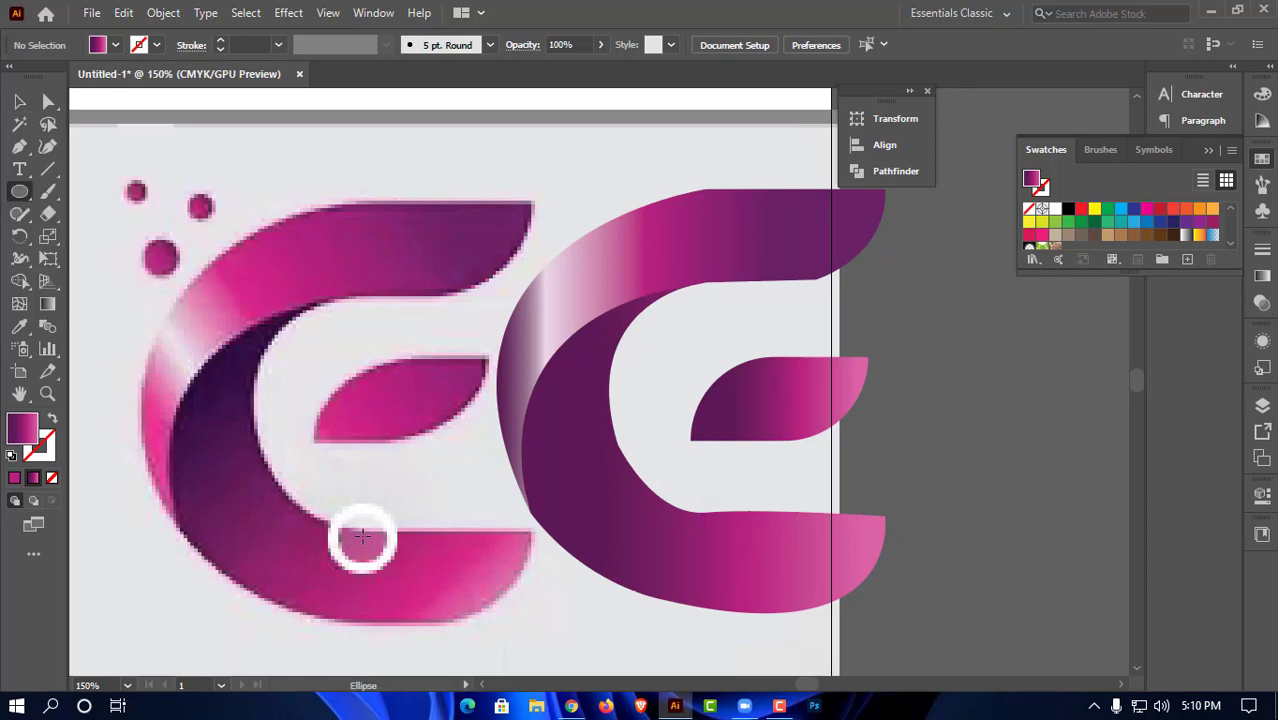
{"action": "left_click_drag", "start_coordinate": [362, 537], "coordinate": [393, 566]}
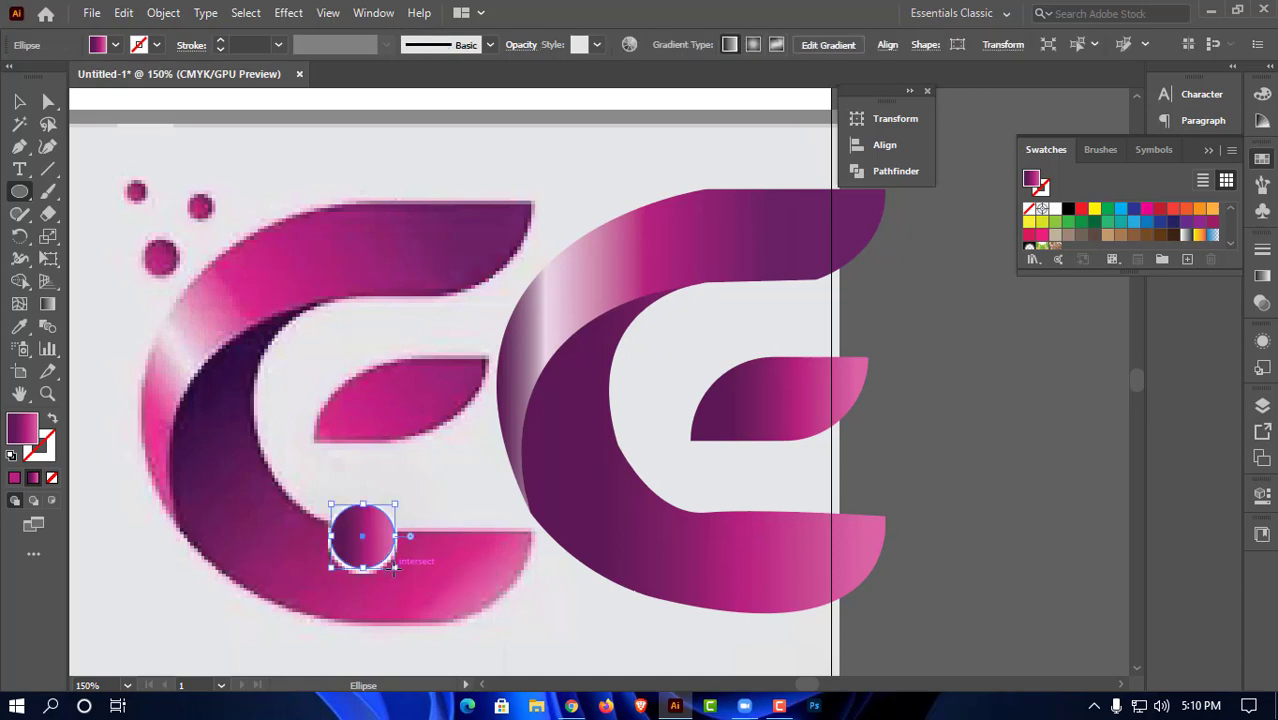
{"action": "left_click", "coordinate": [1055, 222]}
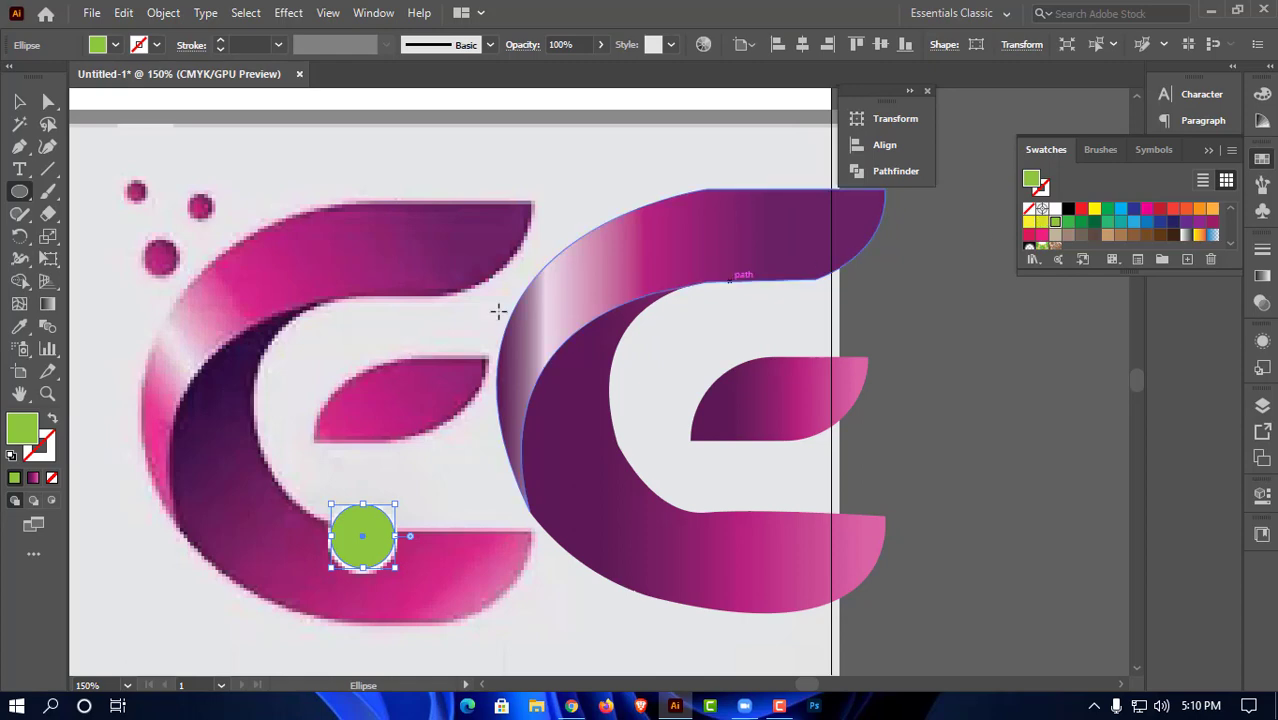
{"action": "left_click", "coordinate": [53, 423]}
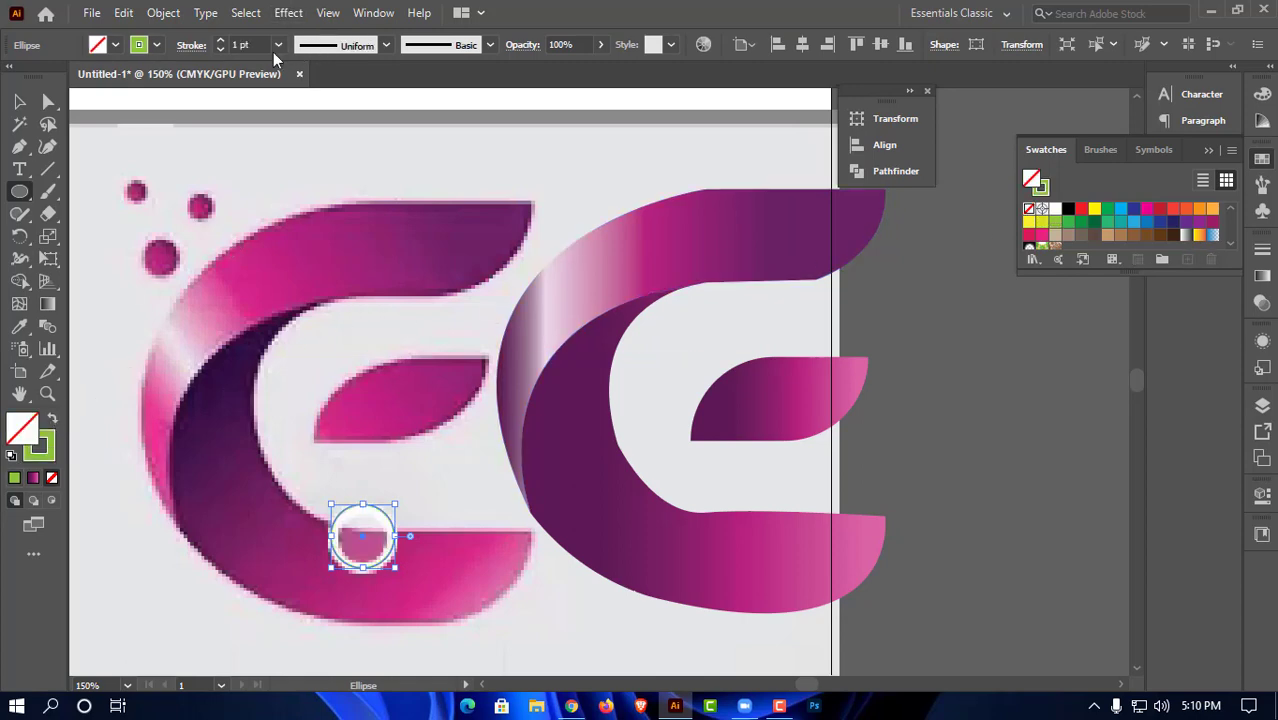
Make the circle's outline white and set its stroke weight to 7 pt
{"action": "left_click", "coordinate": [42, 440]}
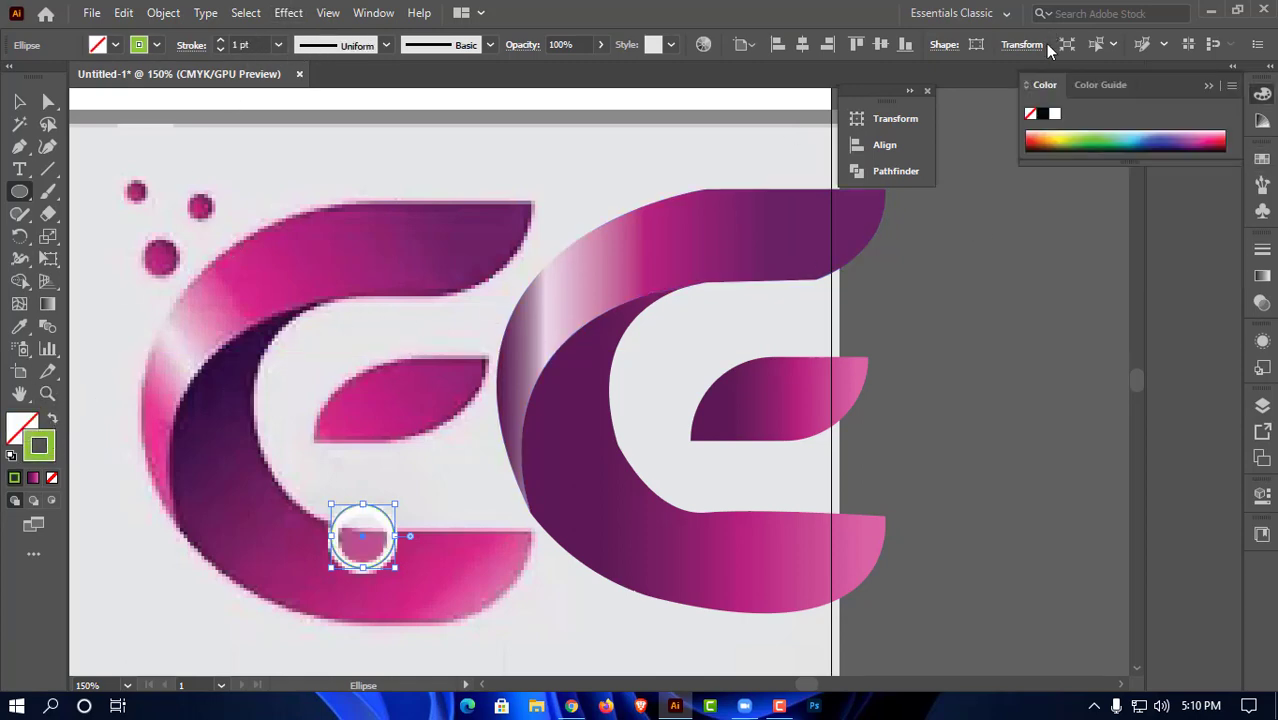
{"action": "left_click", "coordinate": [1053, 114]}
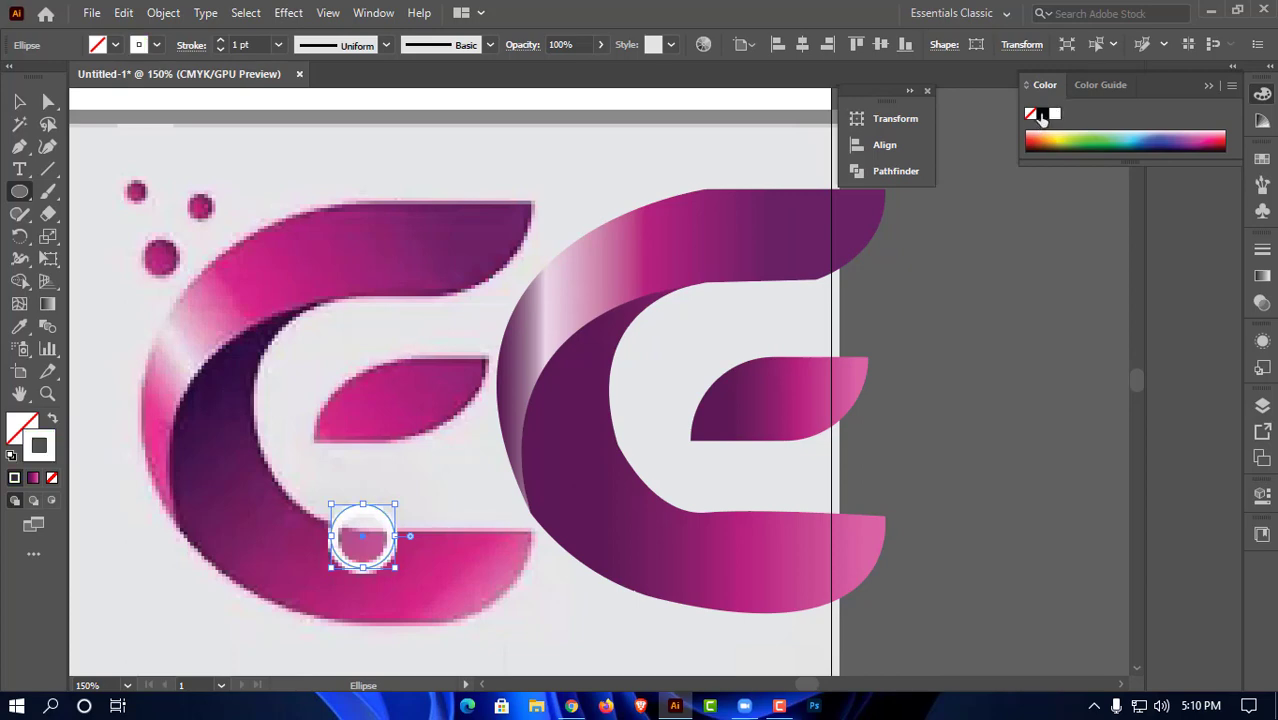
{"action": "left_click", "coordinate": [222, 42]}
{"action": "left_click", "coordinate": [222, 42]}
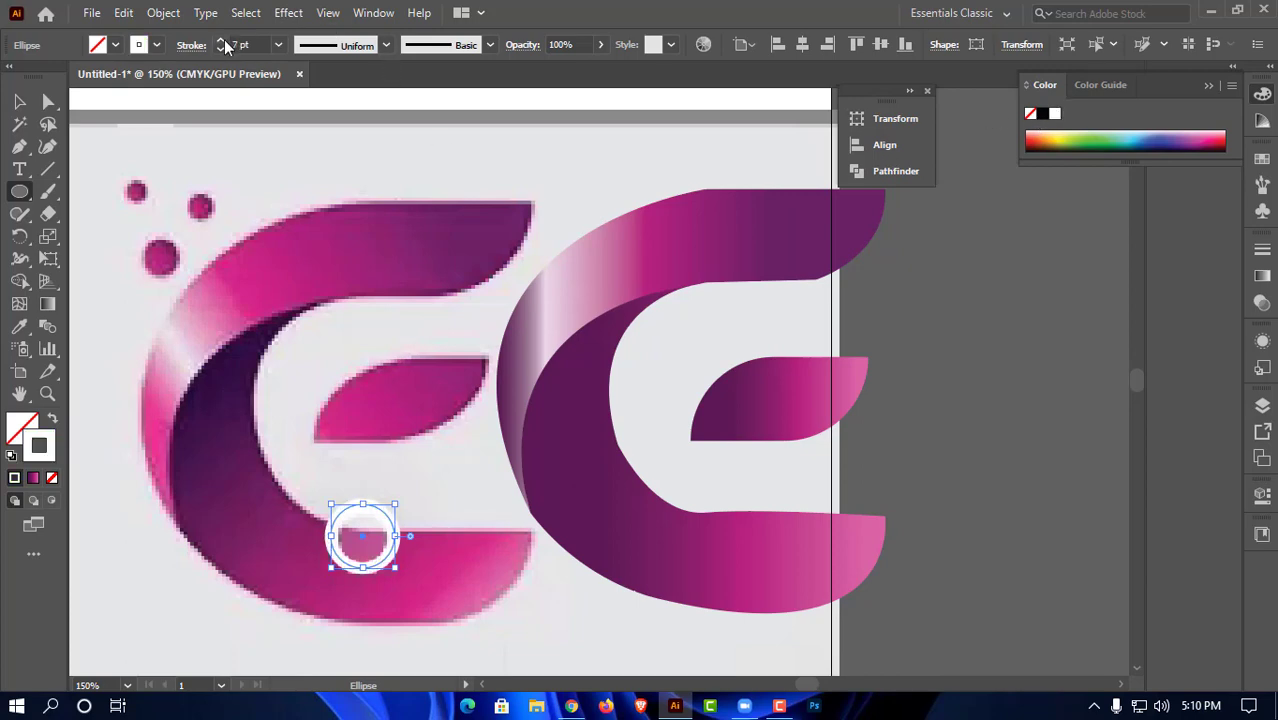
{"action": "left_click", "coordinate": [19, 101]}
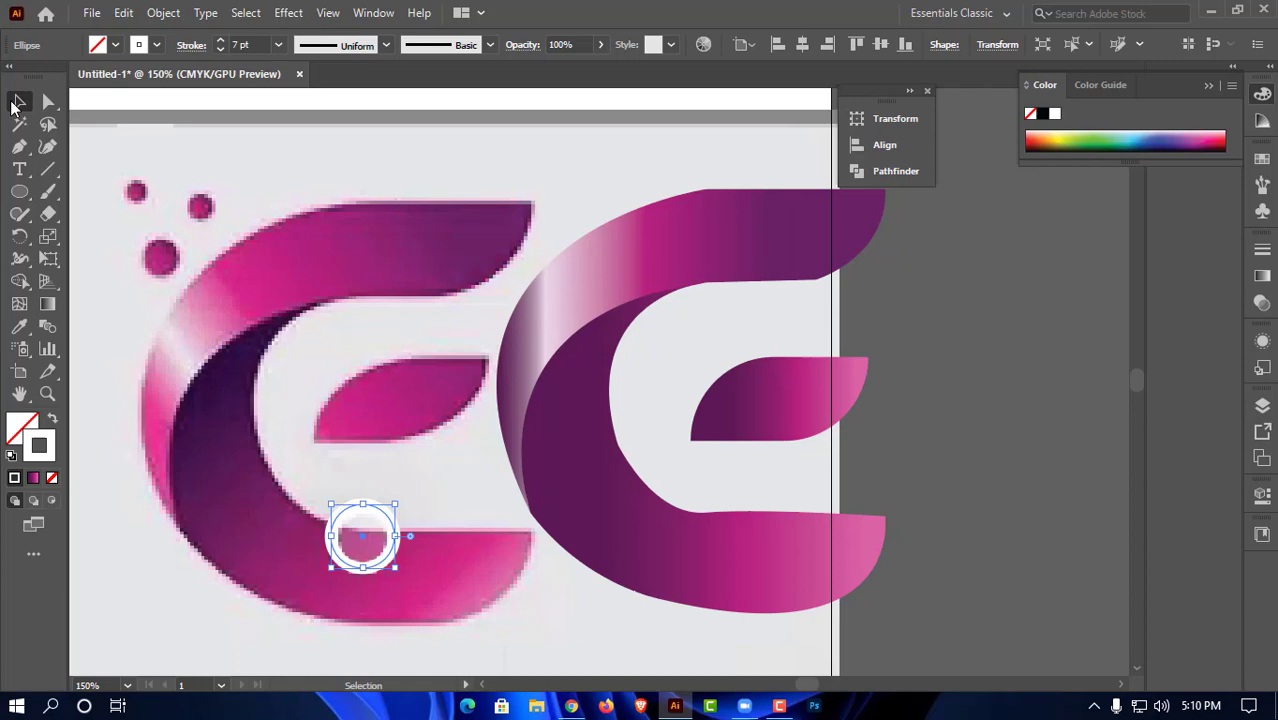
Move the white ring onto the inner start of the recreated letter's lower arm
{"action": "left_click", "coordinate": [395, 571]}
{"action": "left_click_drag", "start_coordinate": [391, 552], "coordinate": [729, 542]}
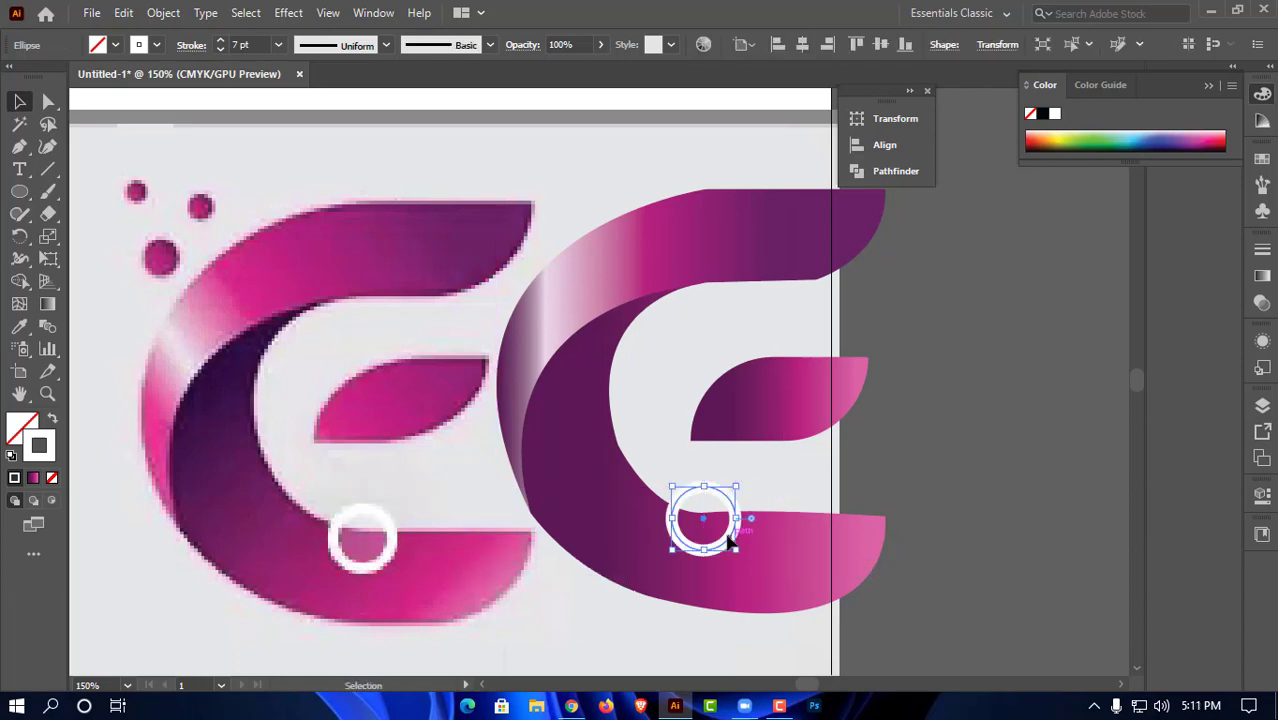
{"action": "left_click", "coordinate": [975, 460]}
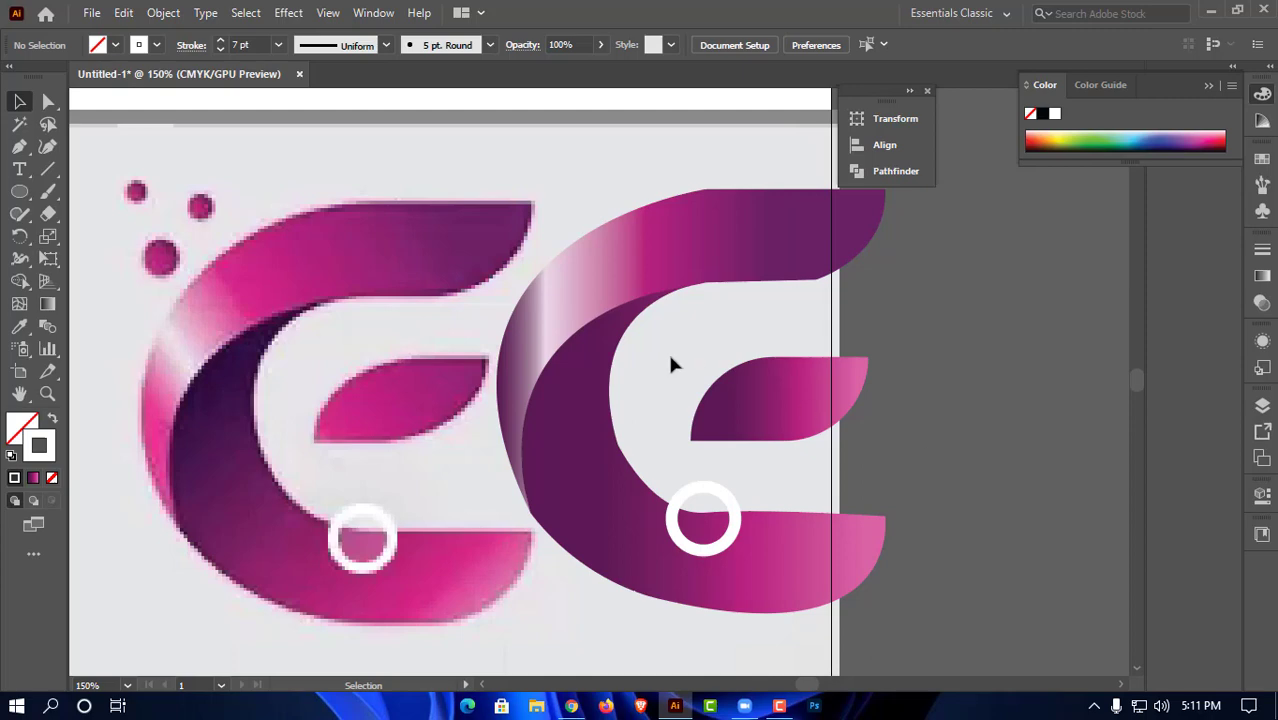
Draw a circle from the center of the reference's largest dot and give it a white fill with no outline
{"action": "scroll", "coordinate": [672, 365], "scroll_direction": "up", "scroll_amount": 1}
{"action": "left_click", "coordinate": [30, 195]}
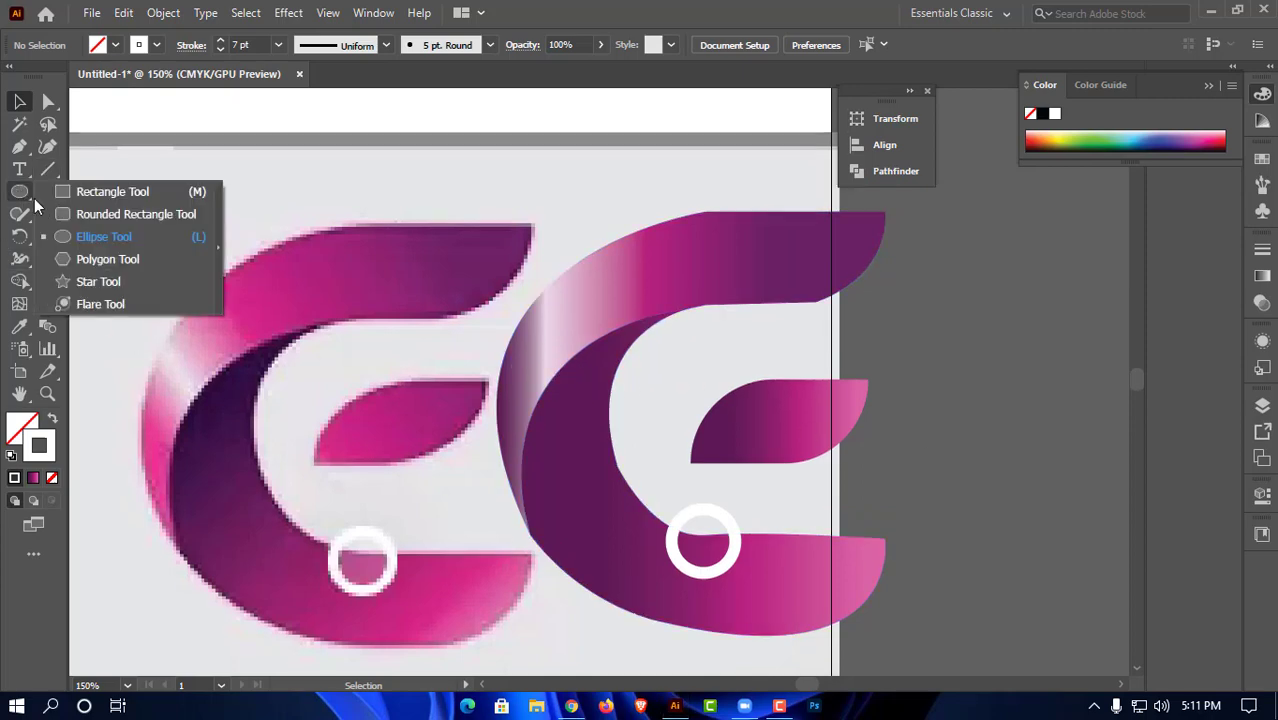
{"action": "left_click", "coordinate": [77, 233]}
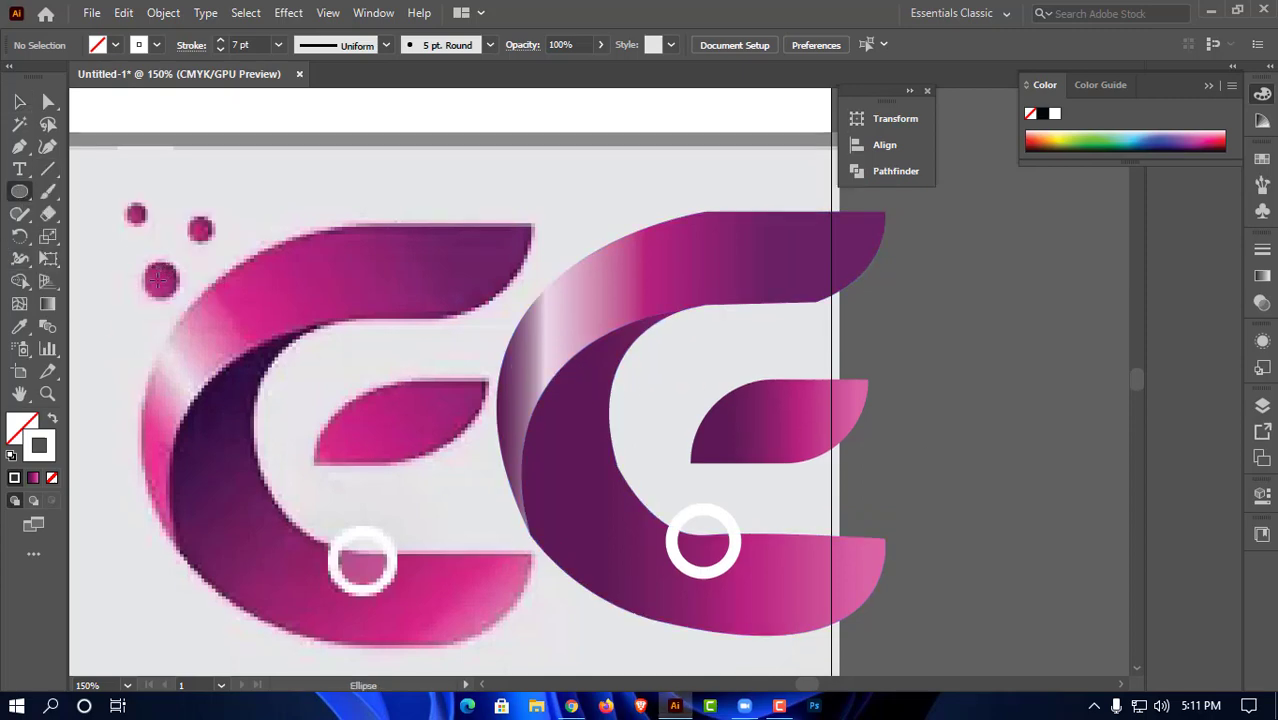
{"action": "left_click_drag", "start_coordinate": [158, 280], "coordinate": [180, 301]}
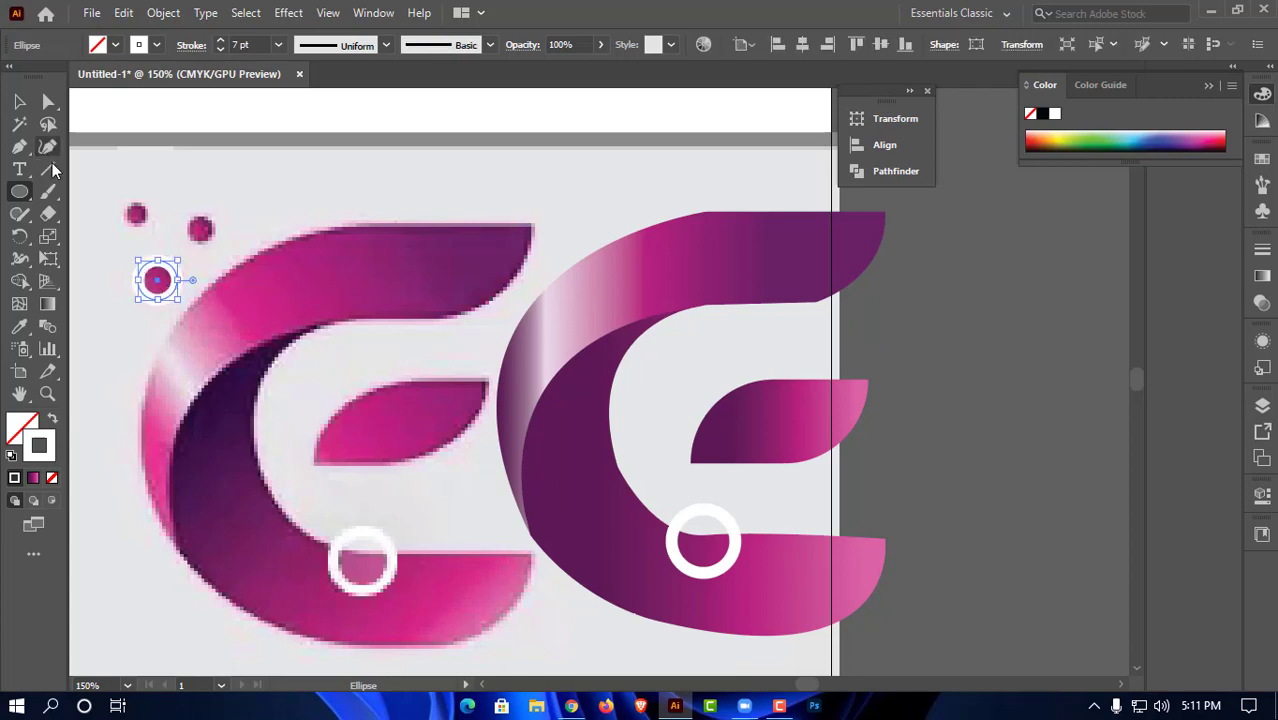
{"action": "left_click", "coordinate": [50, 418]}
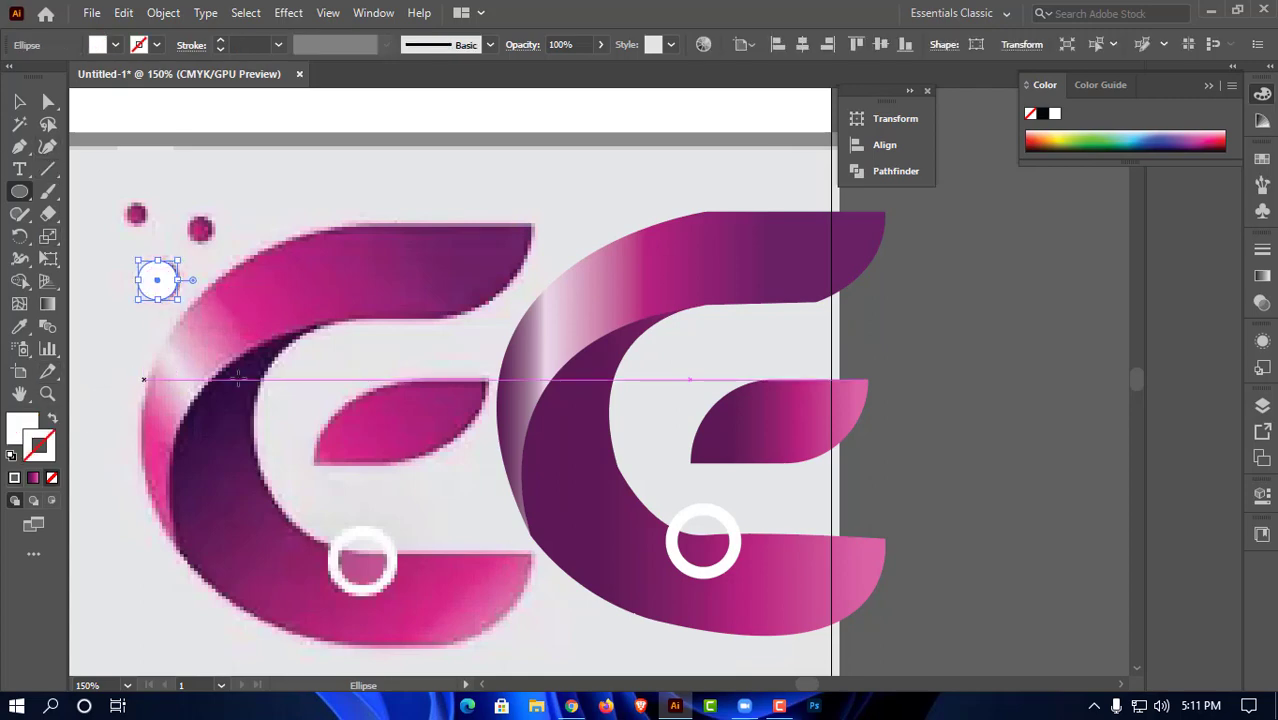
Try filling the circle with the gradient sampled from the recreated letter's upper arm
{"action": "key", "text": "i"}
{"action": "left_click", "coordinate": [820, 232]}
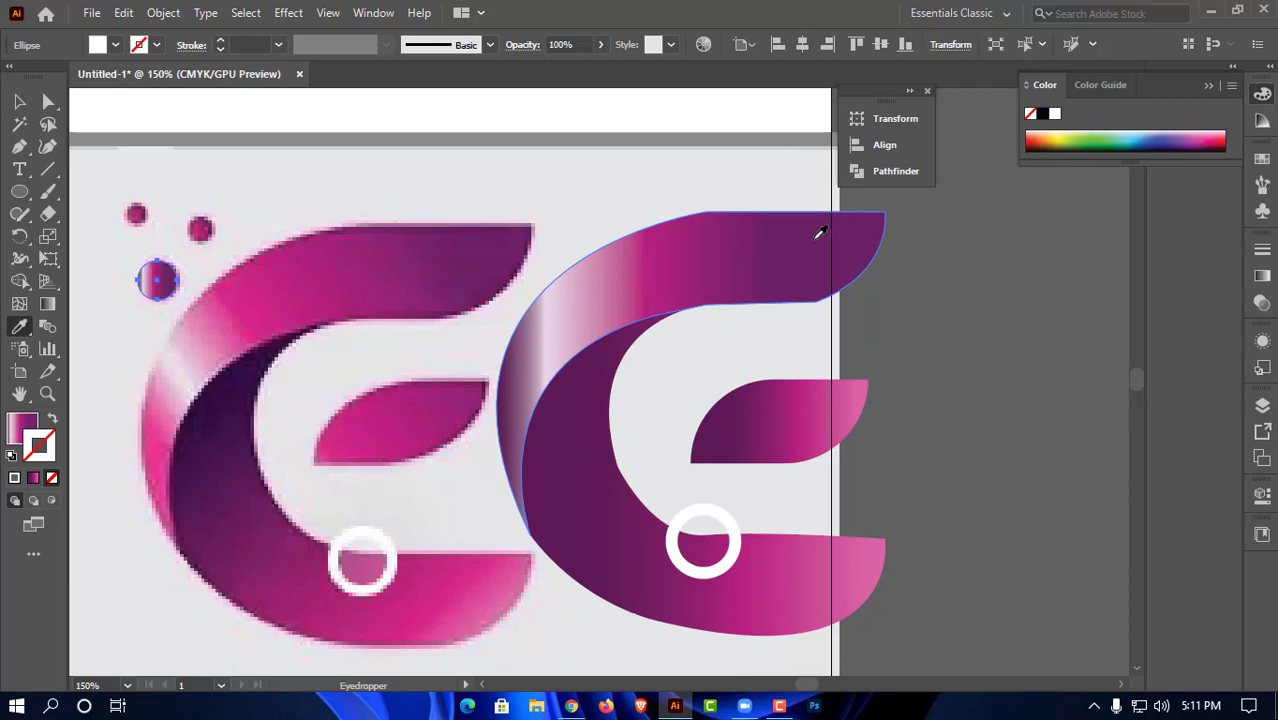
{"action": "double_click", "coordinate": [26, 430]}
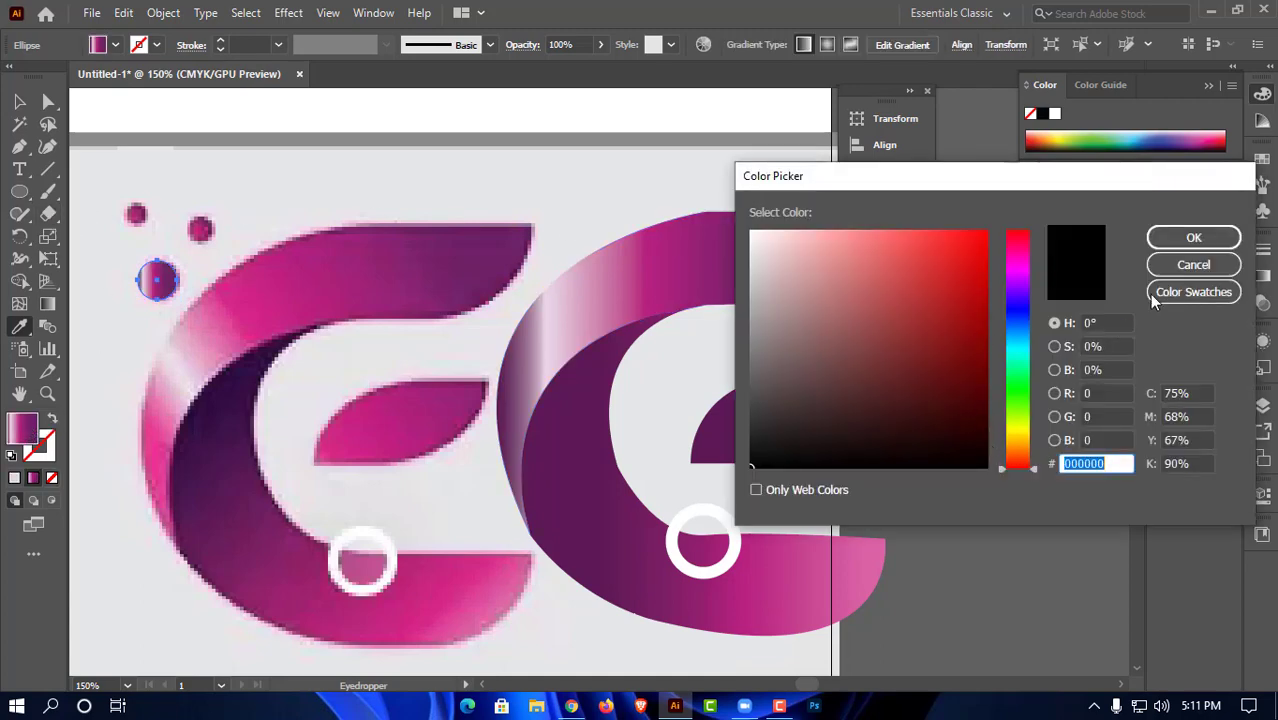
{"action": "left_click", "coordinate": [1193, 264]}
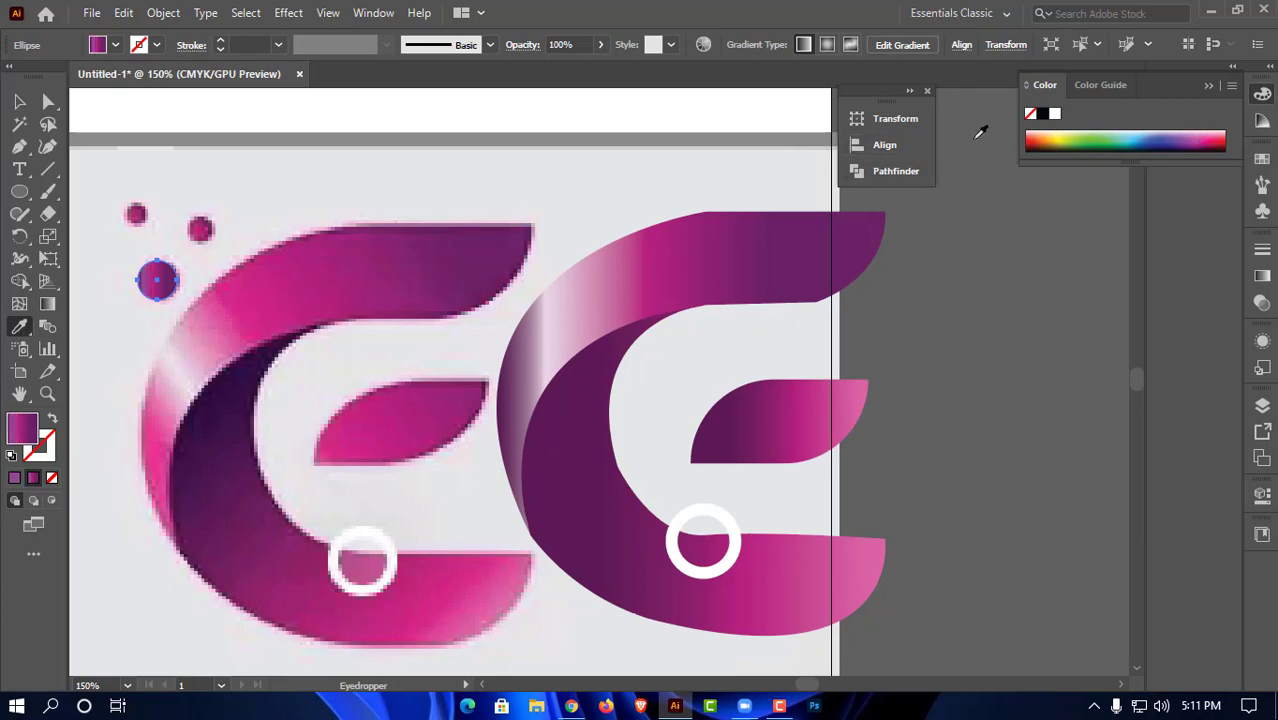
Fill the circle with the magenta swatch and darken it to a deep magenta matching the reference dots
{"action": "left_click", "coordinate": [1262, 158]}
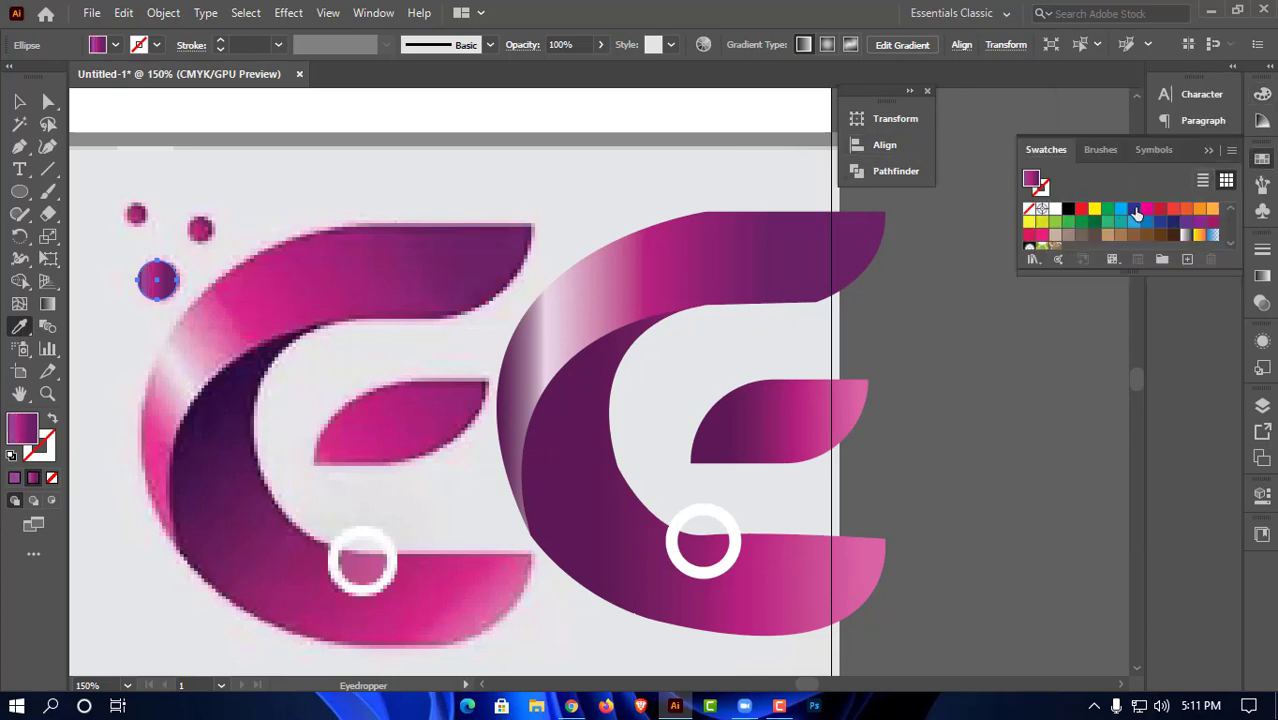
{"action": "left_click", "coordinate": [1147, 209]}
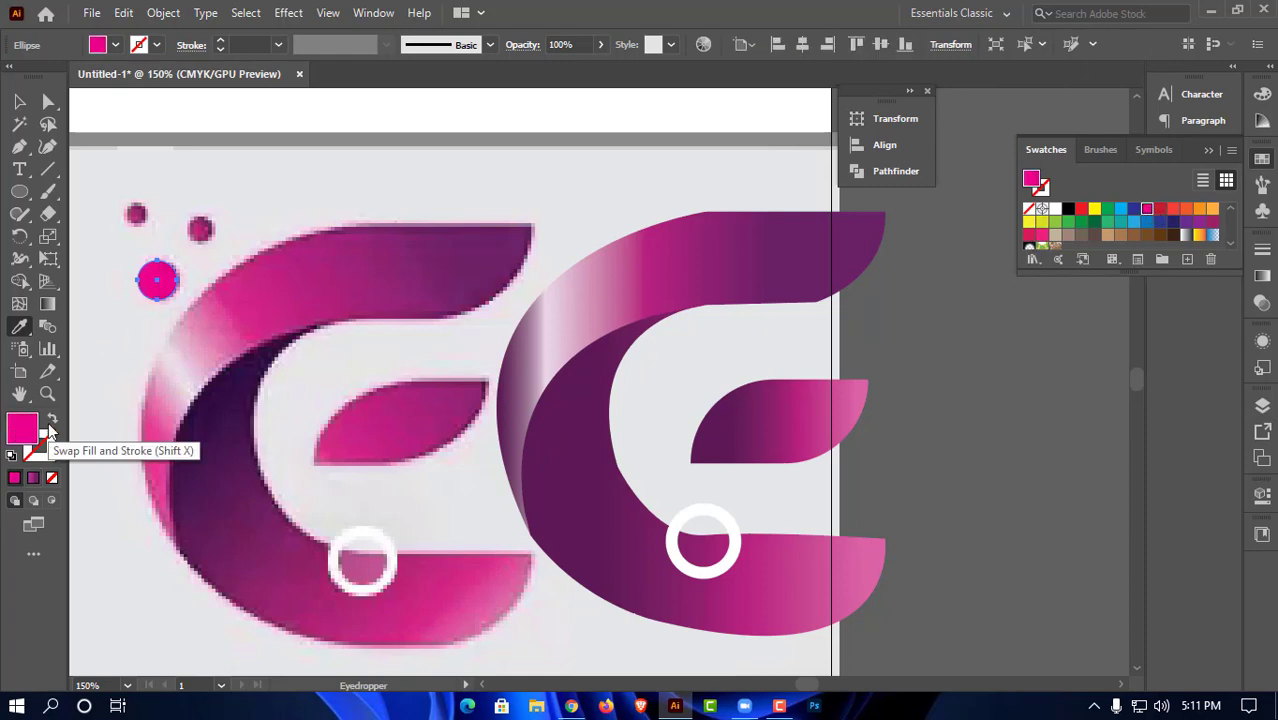
{"action": "double_click", "coordinate": [22, 430]}
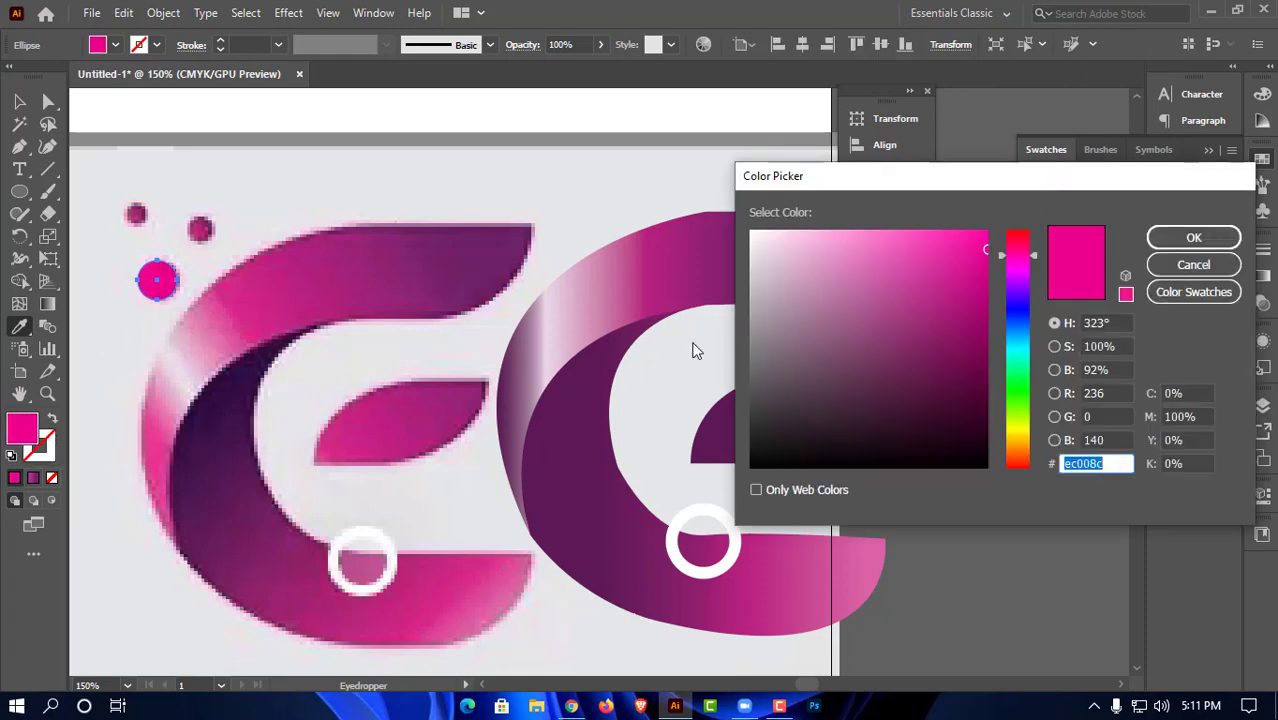
{"action": "left_click", "coordinate": [978, 327]}
{"action": "left_click", "coordinate": [1162, 243]}
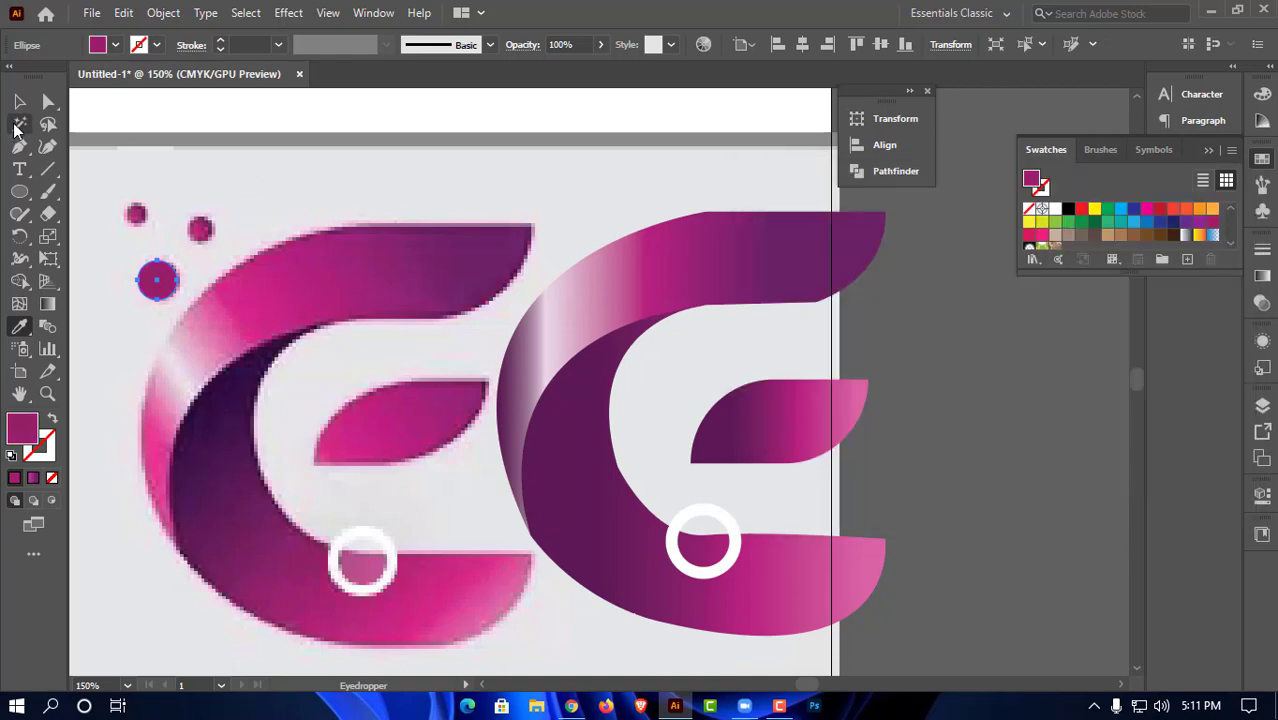
Copy the dot into two smaller dots matching the reference, and place all three at the recreated letter's upper-left edge
{"action": "left_click", "coordinate": [19, 101]}
{"action": "left_click", "coordinate": [302, 230]}
{"action": "left_click_drag", "start_coordinate": [165, 283], "coordinate": [196, 282]}
{"action": "left_click", "coordinate": [247, 220]}
{"action": "key", "text": "ctrl+z"}
{"action": "left_click", "coordinate": [176, 209]}
{"action": "left_click_drag", "start_coordinate": [190, 237], "coordinate": [588, 203]}
{"action": "left_click", "coordinate": [695, 200]}
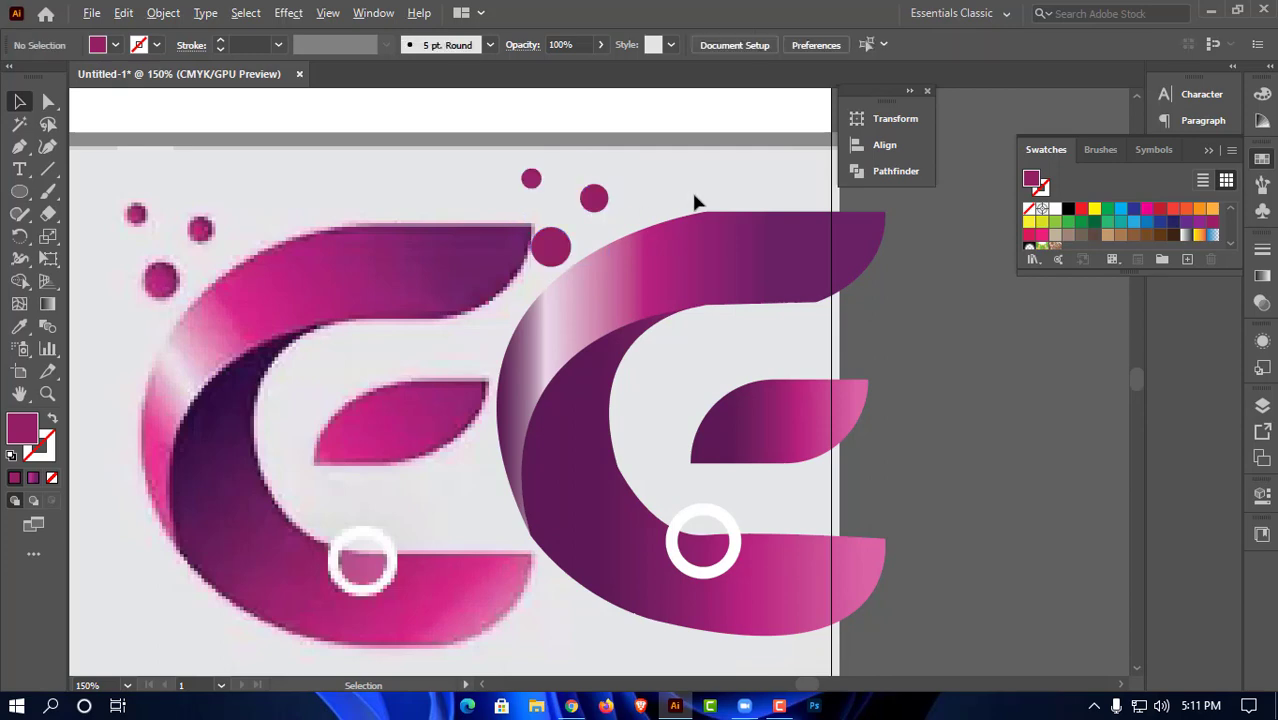
Unlock all objects and delete the reference image
{"action": "key", "text": "ctrl+1"}
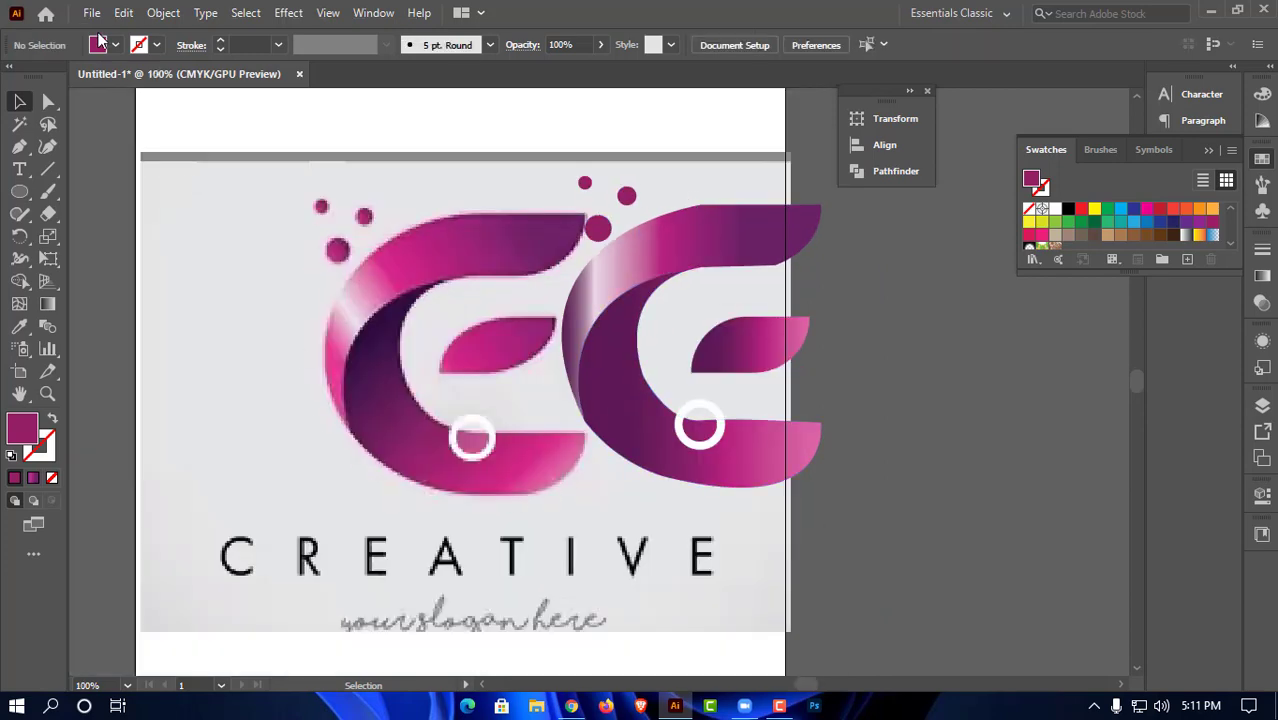
{"action": "left_click", "coordinate": [163, 12]}
{"action": "left_click", "coordinate": [257, 160]}
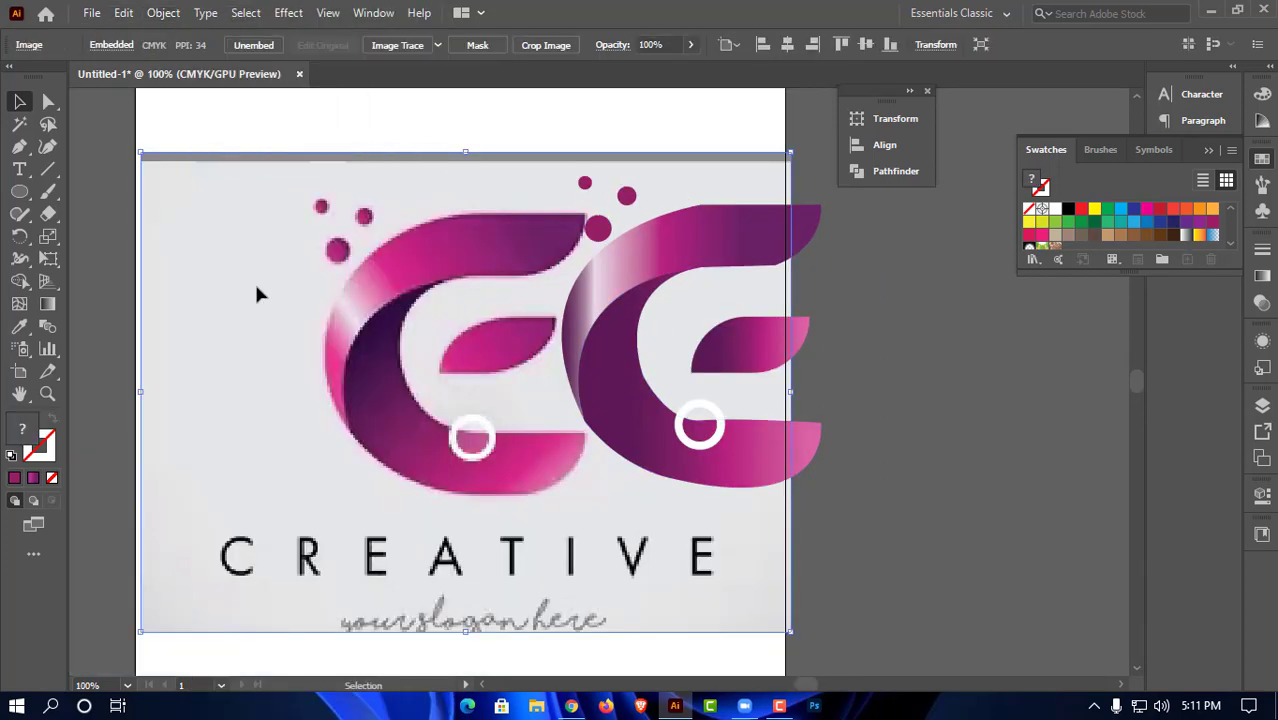
{"action": "key", "text": "Delete"}
Select all parts of the recreated logo and move them together toward the middle of the artboard
{"action": "left_click_drag", "start_coordinate": [436, 172], "coordinate": [830, 535]}
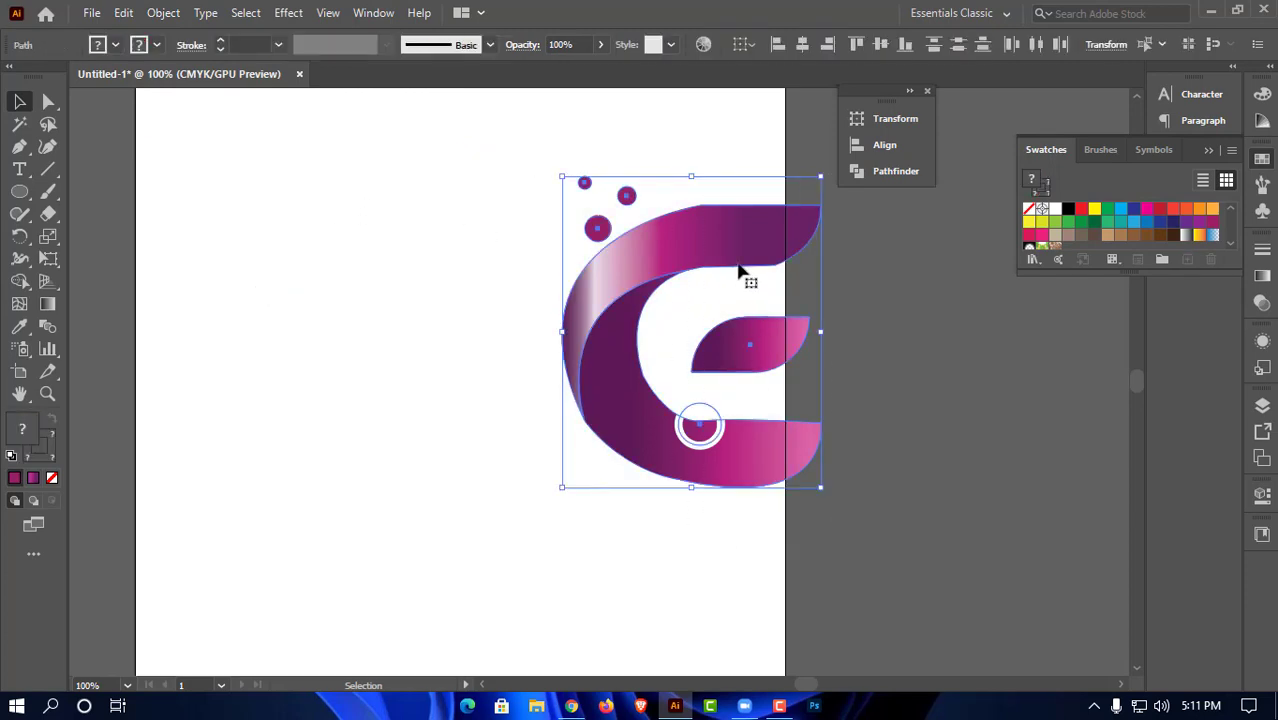
{"action": "left_click_drag", "start_coordinate": [740, 272], "coordinate": [476, 311]}
{"action": "left_click", "coordinate": [624, 371]}
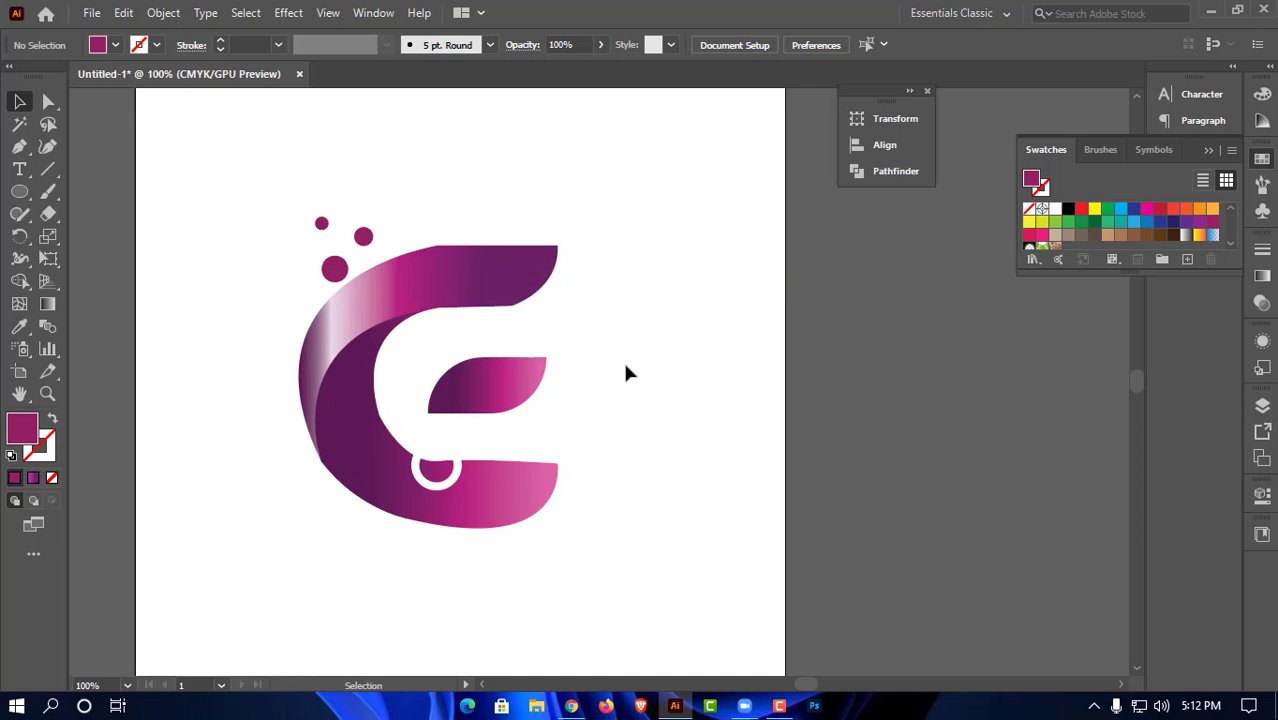
Add the text "Ok" below the logo, enlarge it to a large heading and position it under the letter
{"action": "key", "text": "ctrl+minus"}
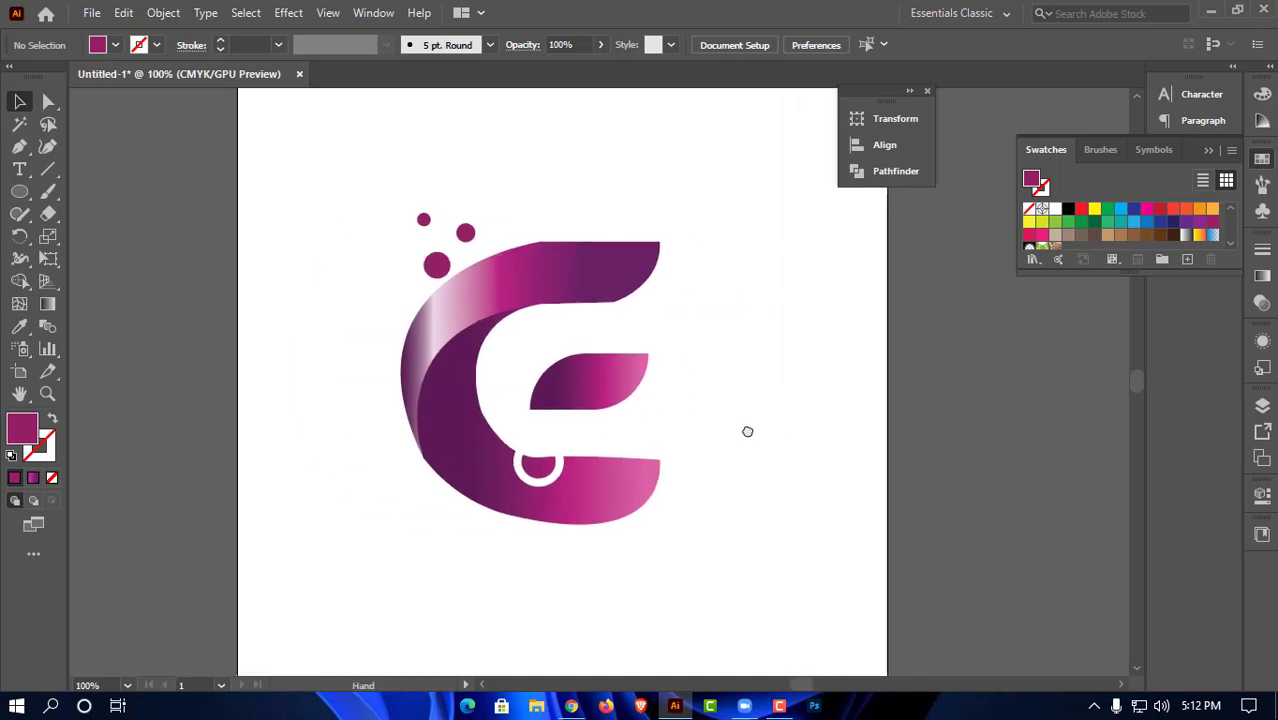
{"action": "left_click_drag", "start_coordinate": [746, 409], "coordinate": [700, 385]}
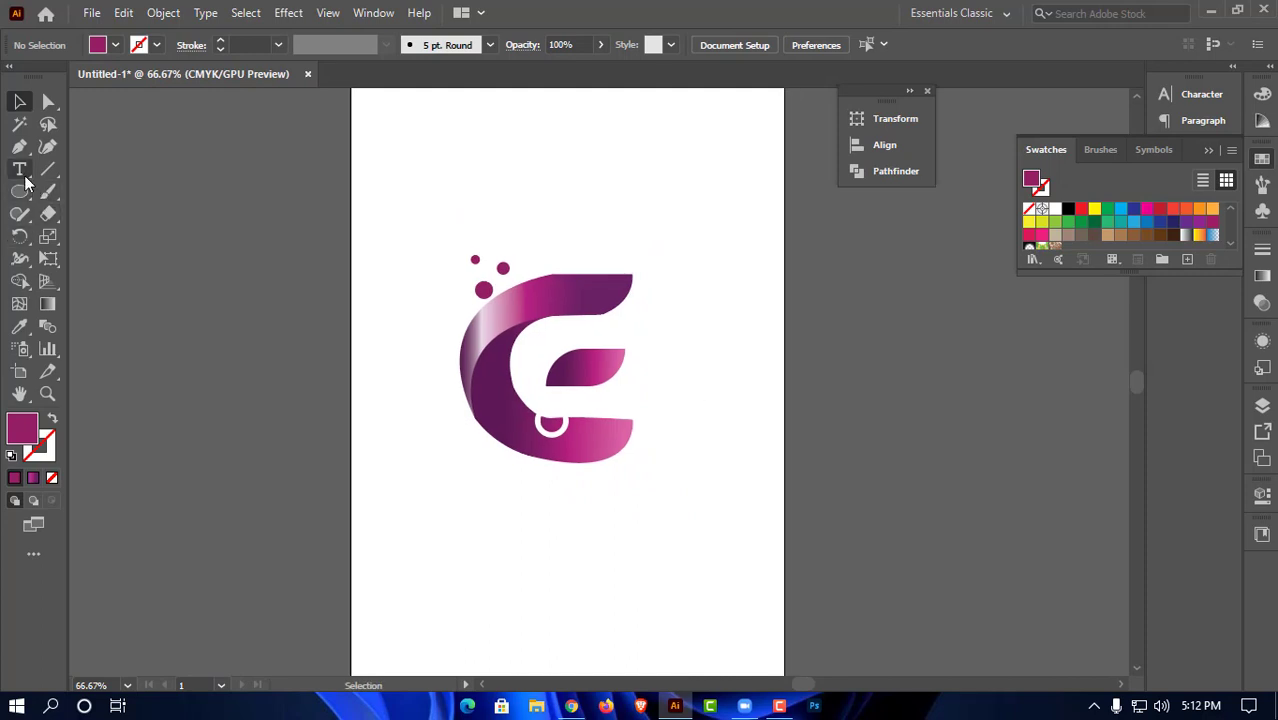
{"action": "left_click", "coordinate": [506, 564]}
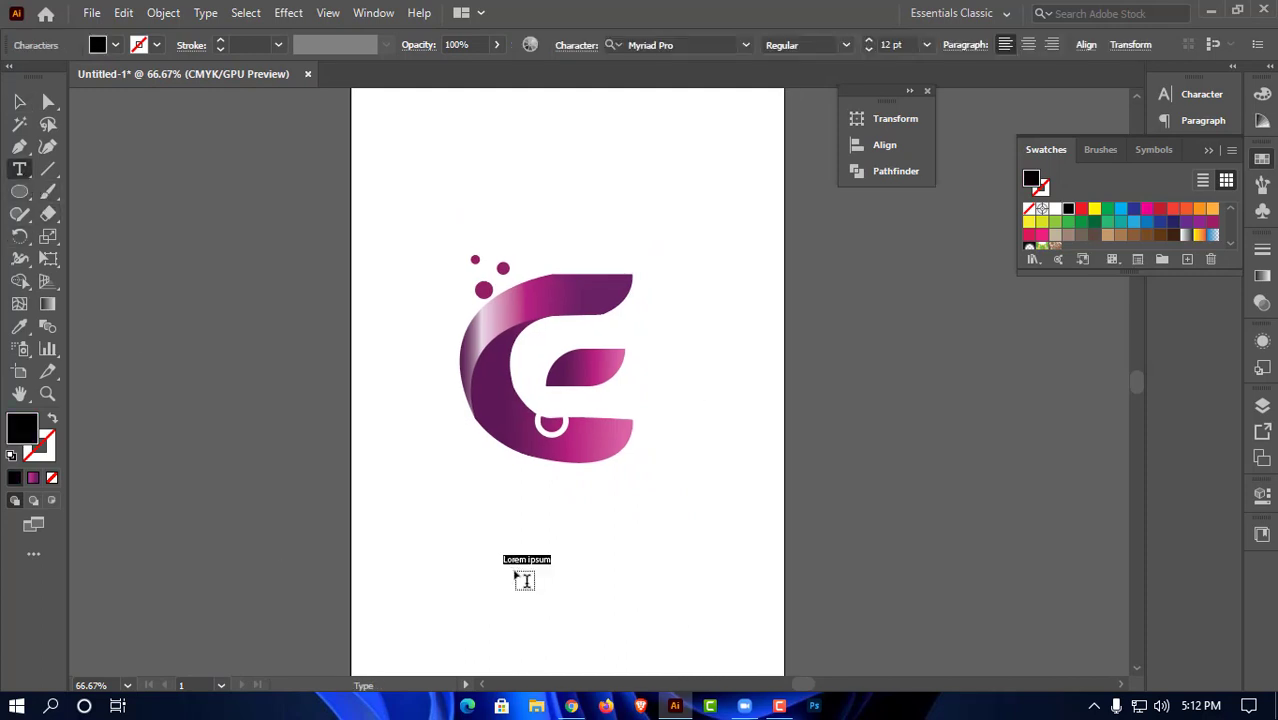
{"action": "type", "text": "q"}
{"action": "left_click", "coordinate": [19, 101]}
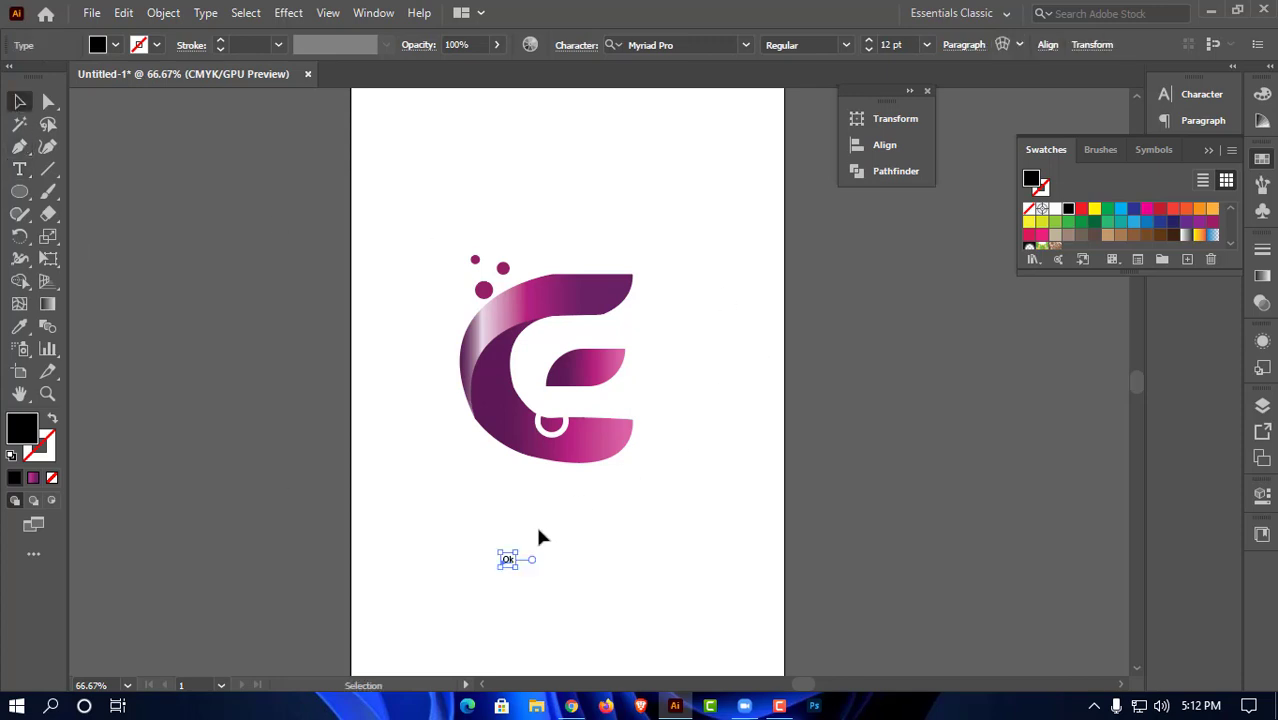
{"action": "left_click_drag", "start_coordinate": [516, 553], "coordinate": [770, 425]}
{"action": "left_click_drag", "start_coordinate": [565, 532], "coordinate": [559, 575]}
{"action": "left_click", "coordinate": [692, 497]}
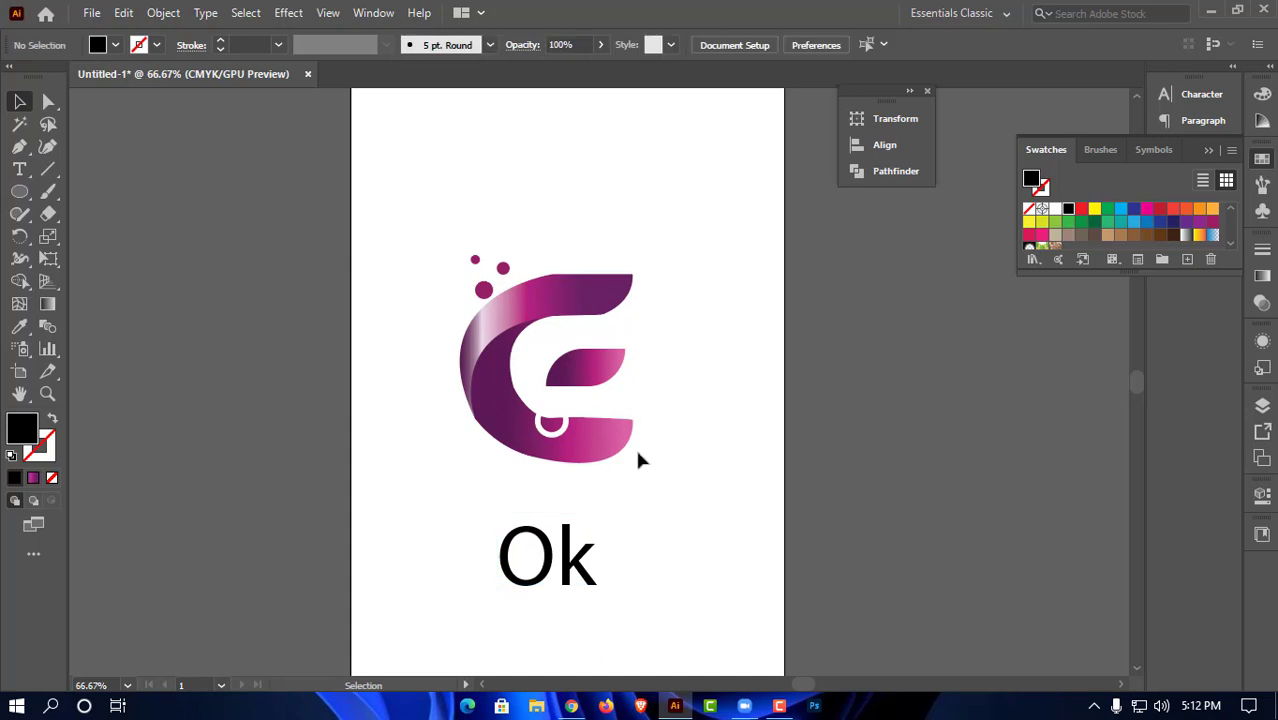
{"action": "left_click", "coordinate": [562, 432]}
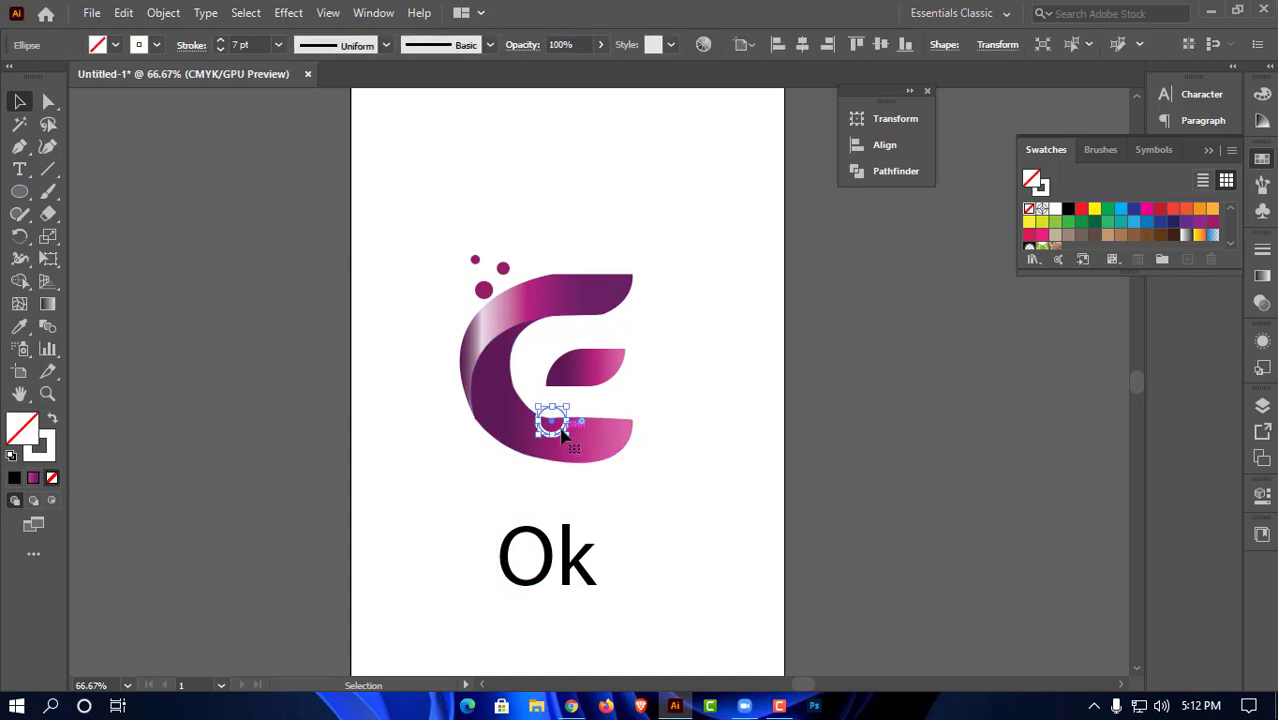
{"action": "left_click", "coordinate": [423, 410]}
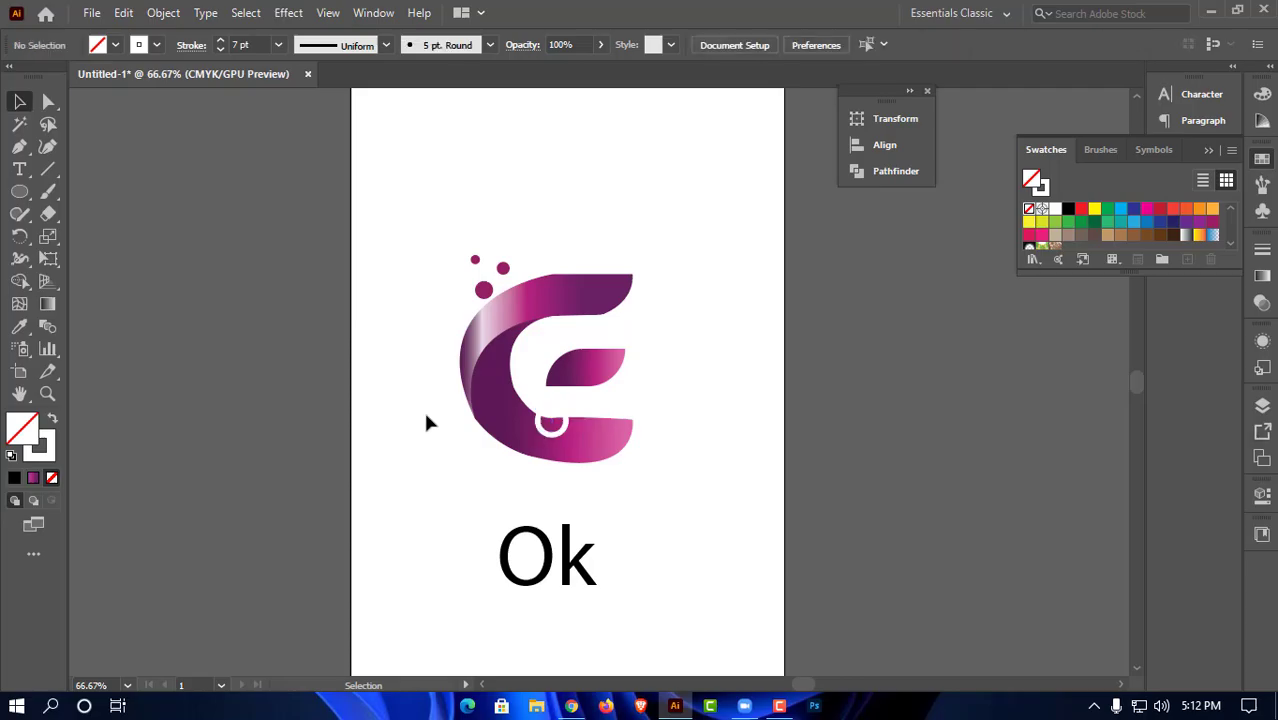